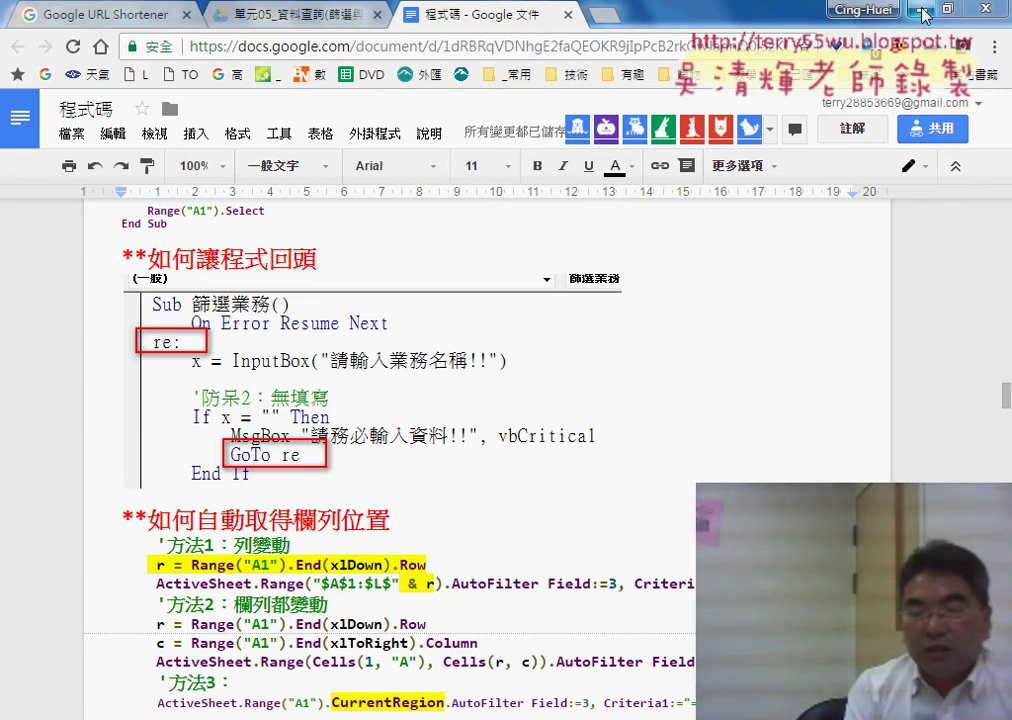
# Step: Switch from the Google Docs notes to the Excel workbook 問題05OK.xlsm
pyautogui.hotkey('alt', 'Tab')
pyautogui.click(910, 217)
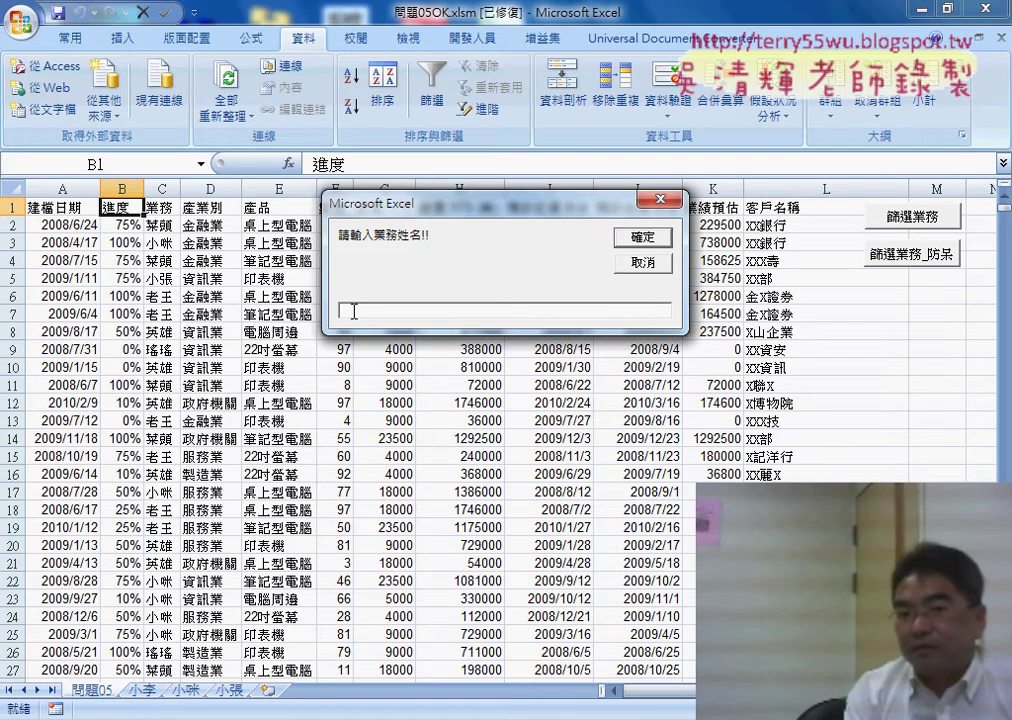
pyautogui.click(643, 240)
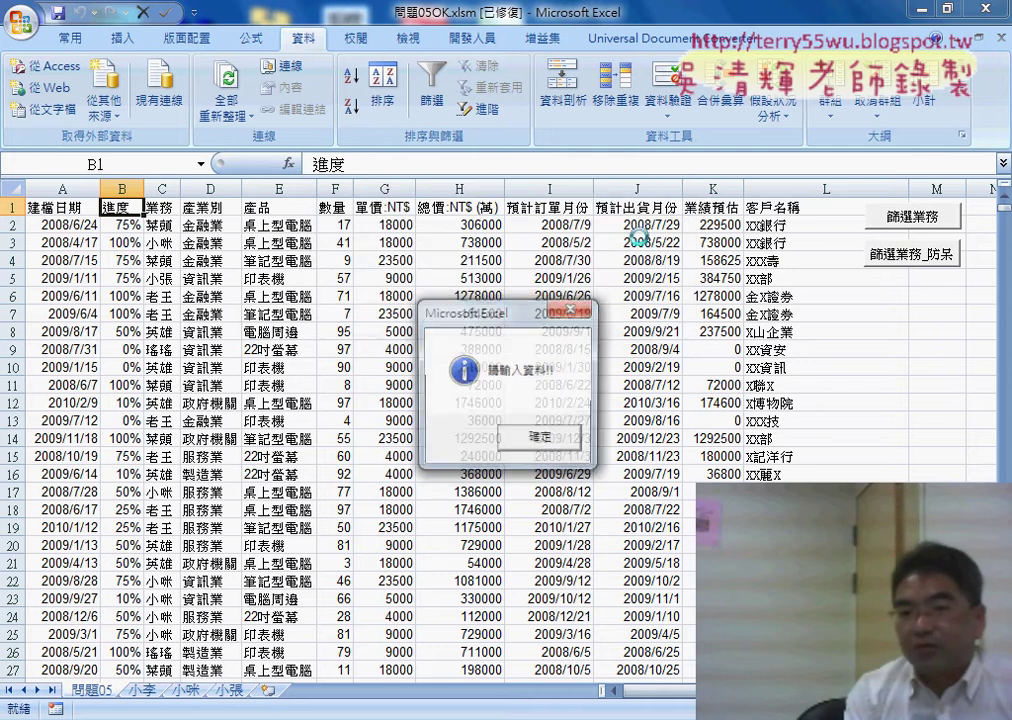
pyautogui.click(541, 443)
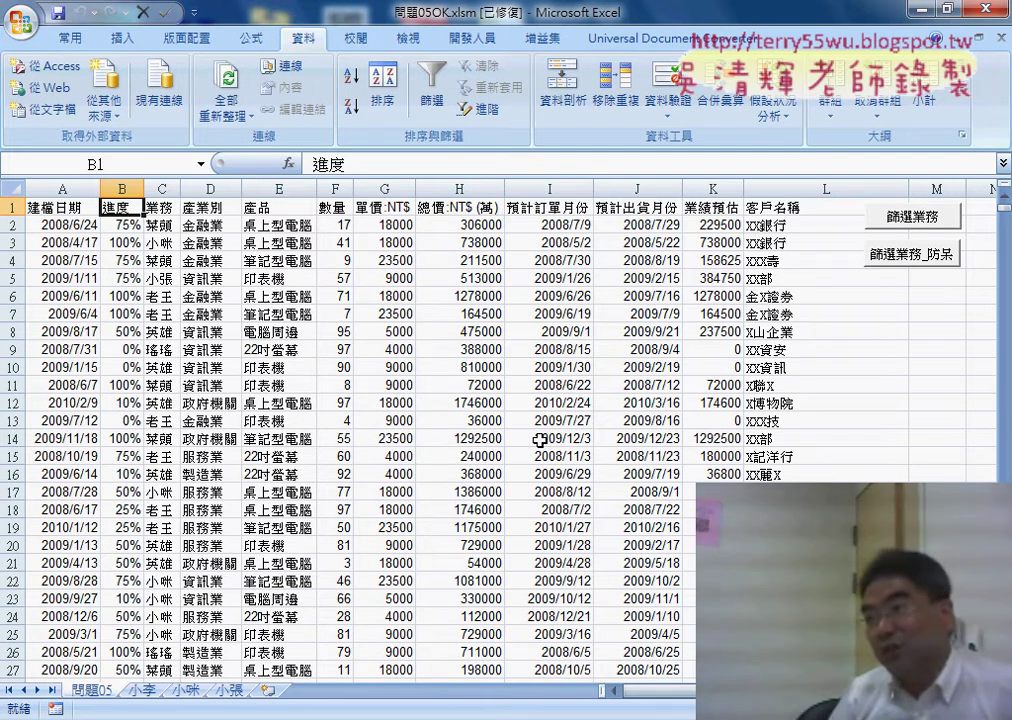
pyautogui.click(911, 216)
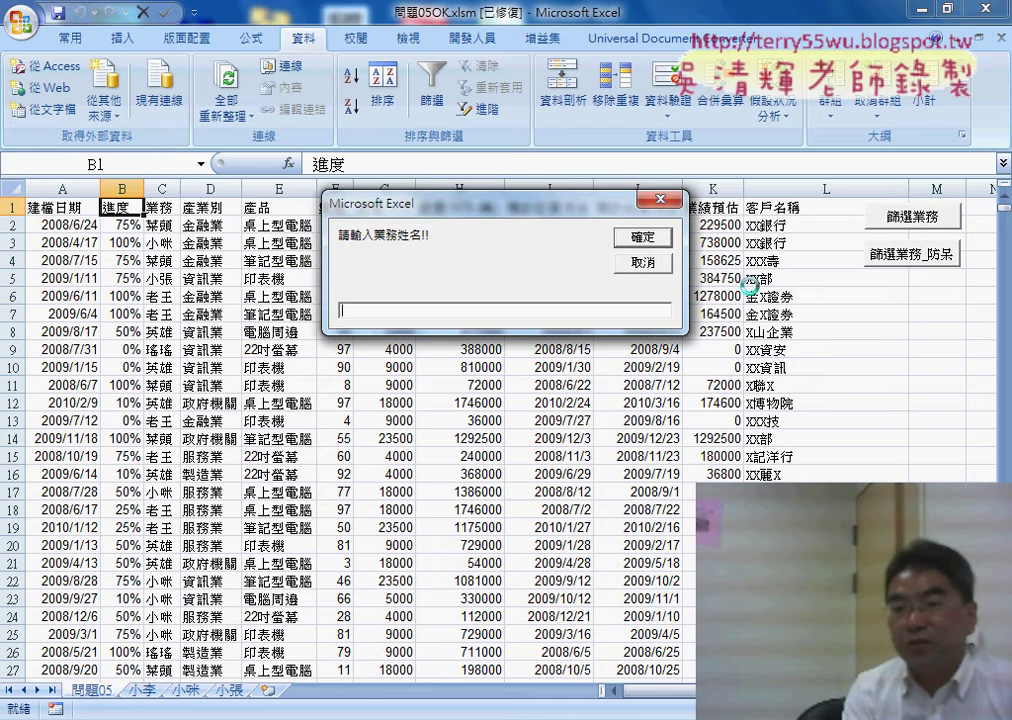
pyautogui.click(633, 241)
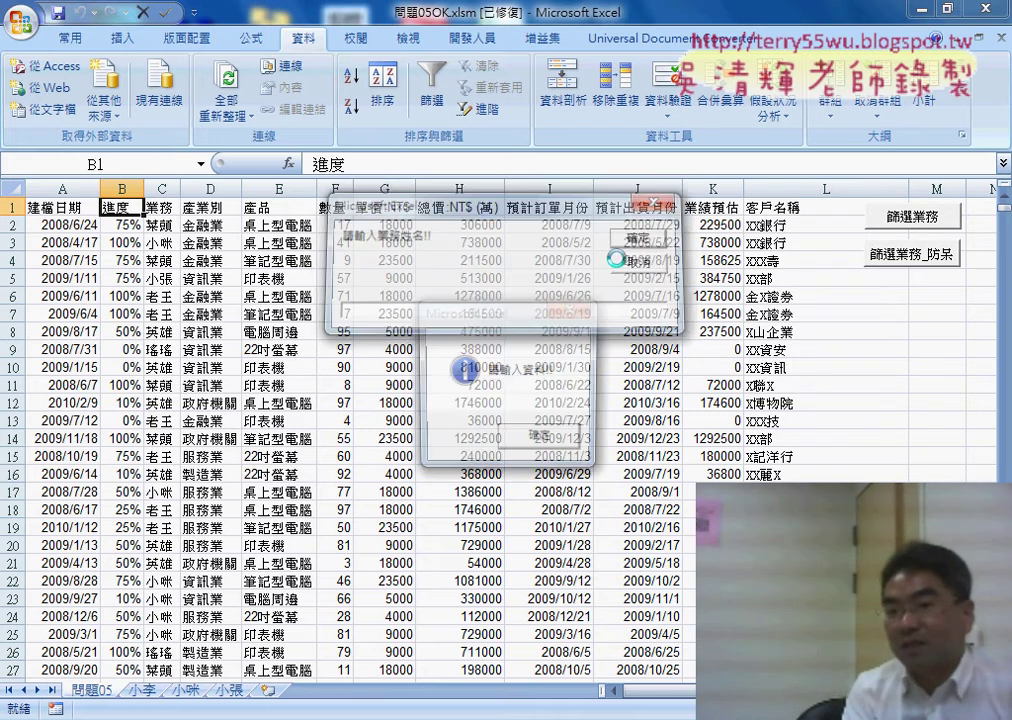
pyautogui.click(538, 440)
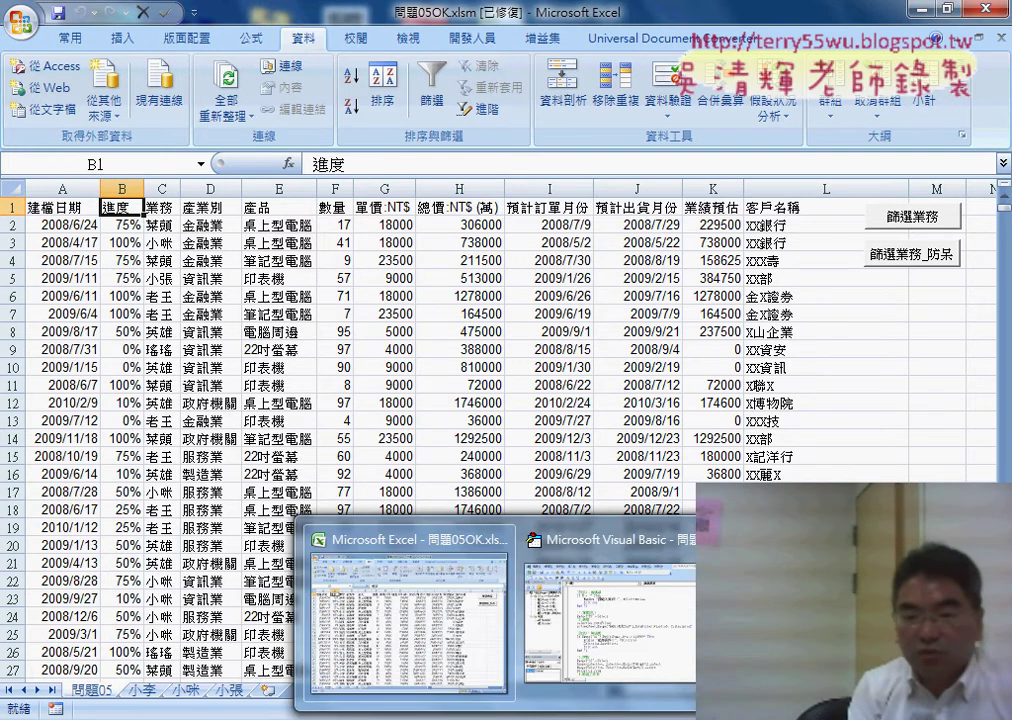
# Step: Show Module1's 篩選業務 macro from the top and insert a blank line under Sub 篩選業務()
pyautogui.click(480, 490)
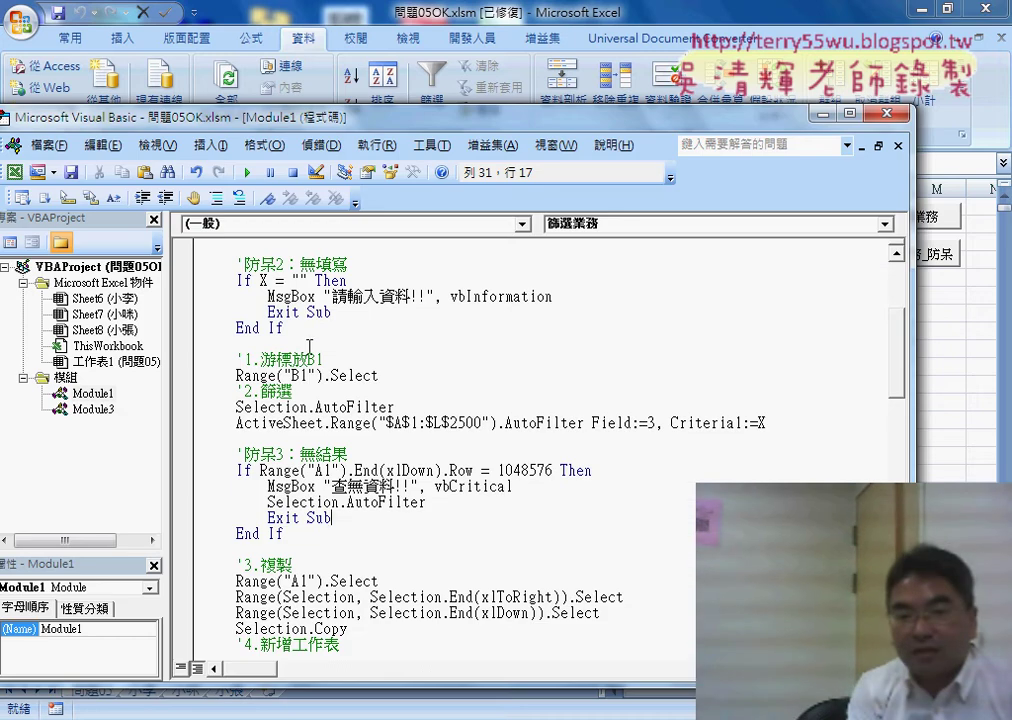
pyautogui.scroll(1, 493, 327)
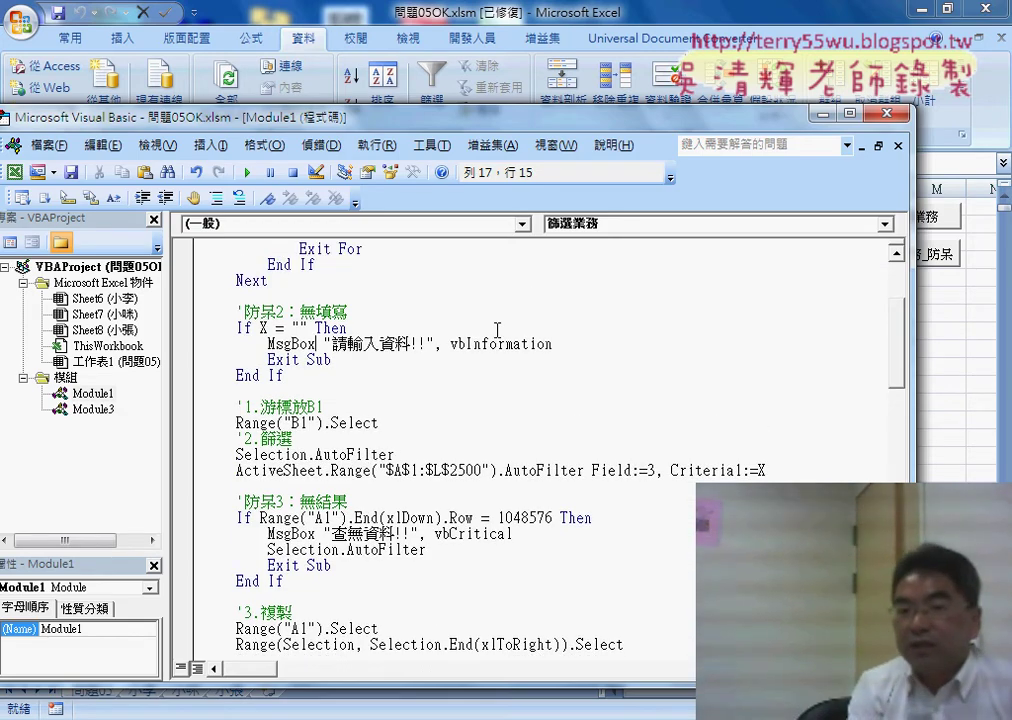
pyautogui.scroll(2, 497, 331)
pyautogui.scroll(2, 497, 331)
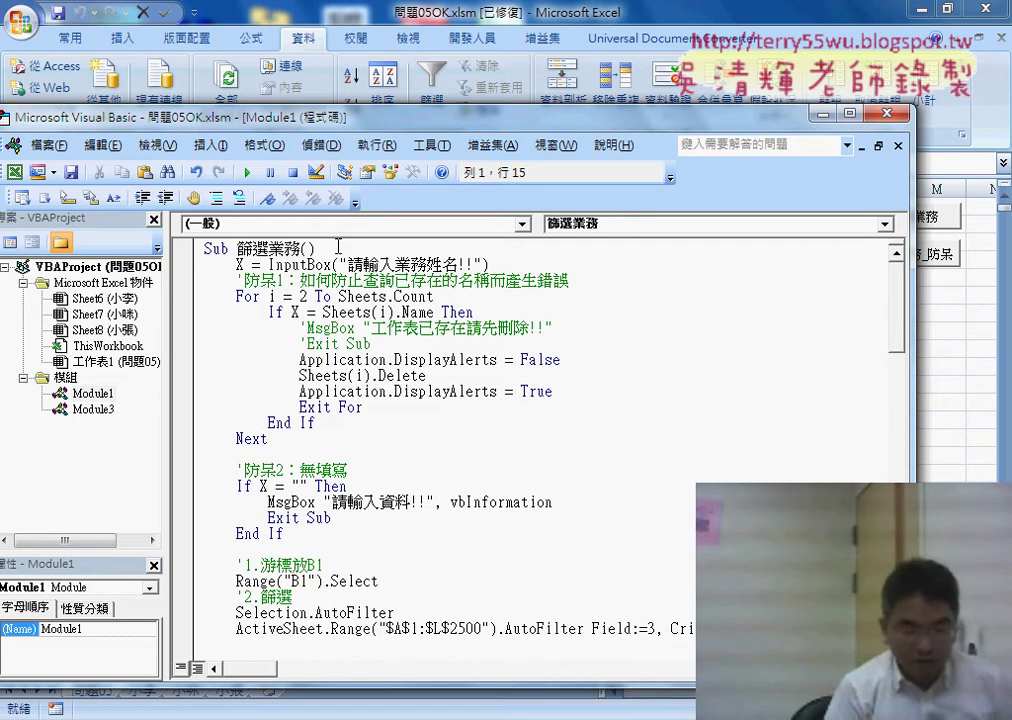
pyautogui.press('Return')
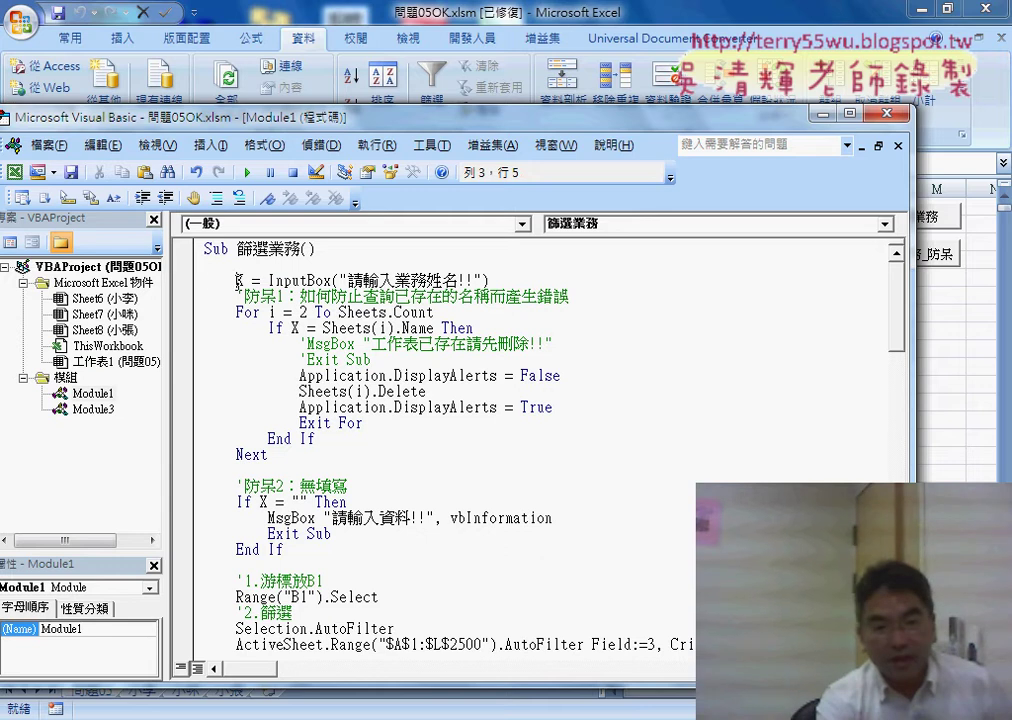
# Step: Type a re: label on the new line between Sub 篩選業務() and the InputBox line
pyautogui.moveTo(237, 282); pyautogui.dragTo(405, 282)
pyautogui.click(224, 266)
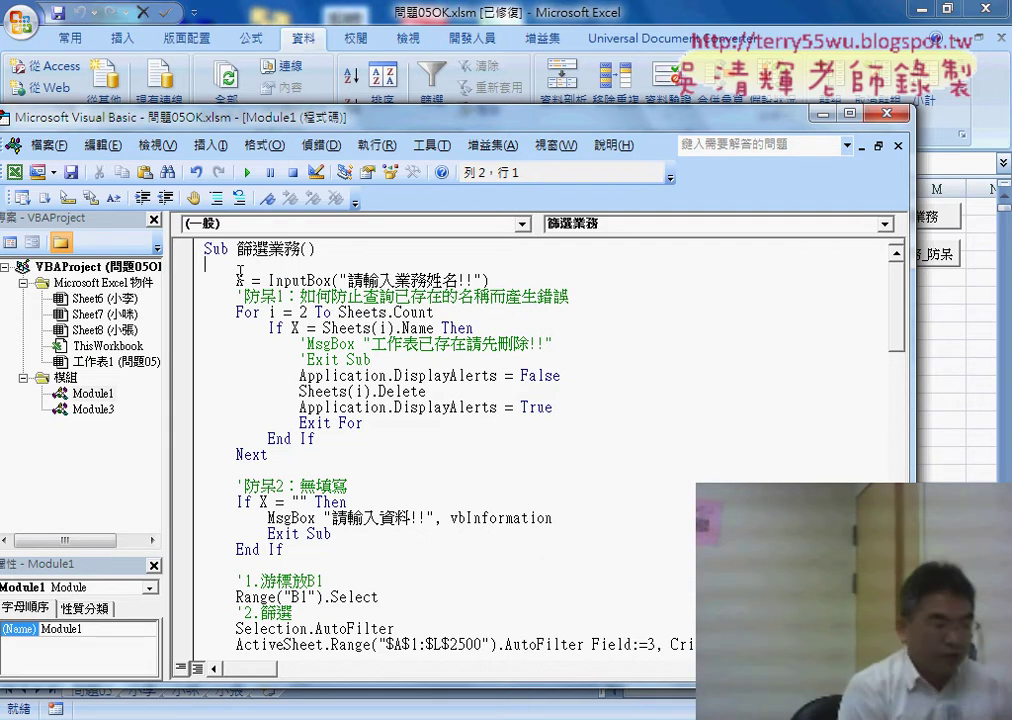
pyautogui.write('r')
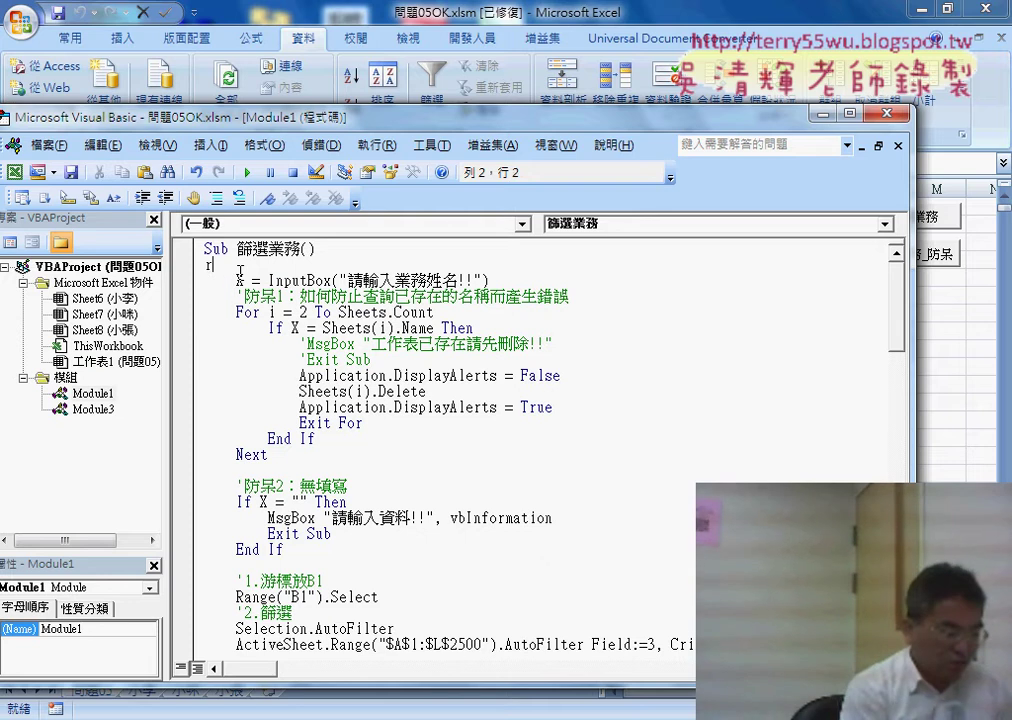
pyautogui.write('e')
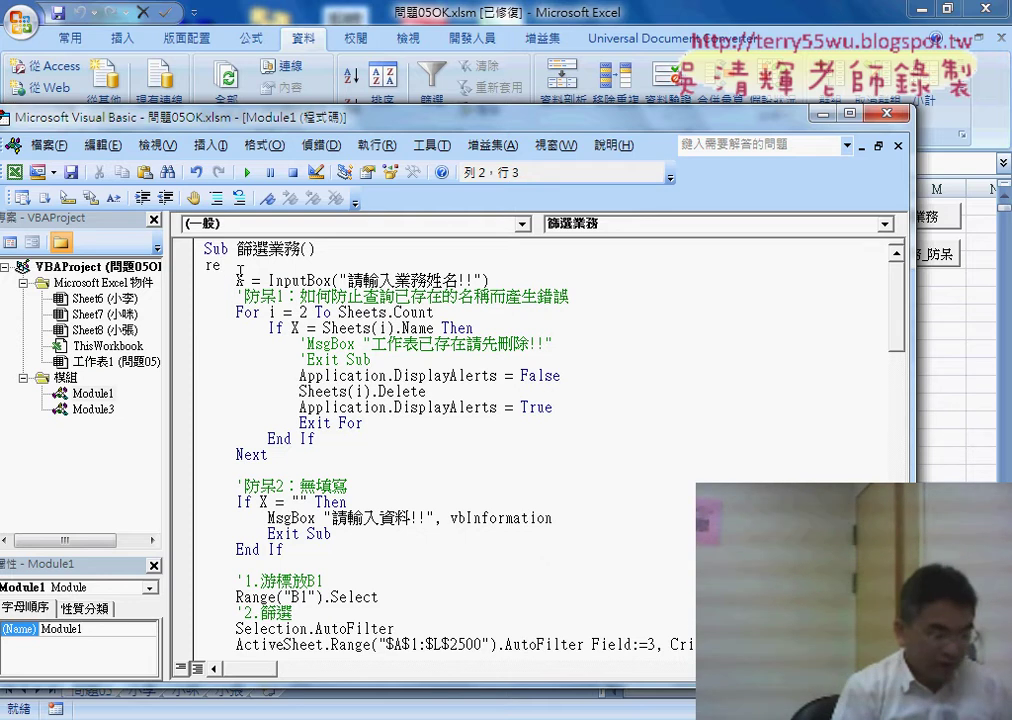
pyautogui.write(':')
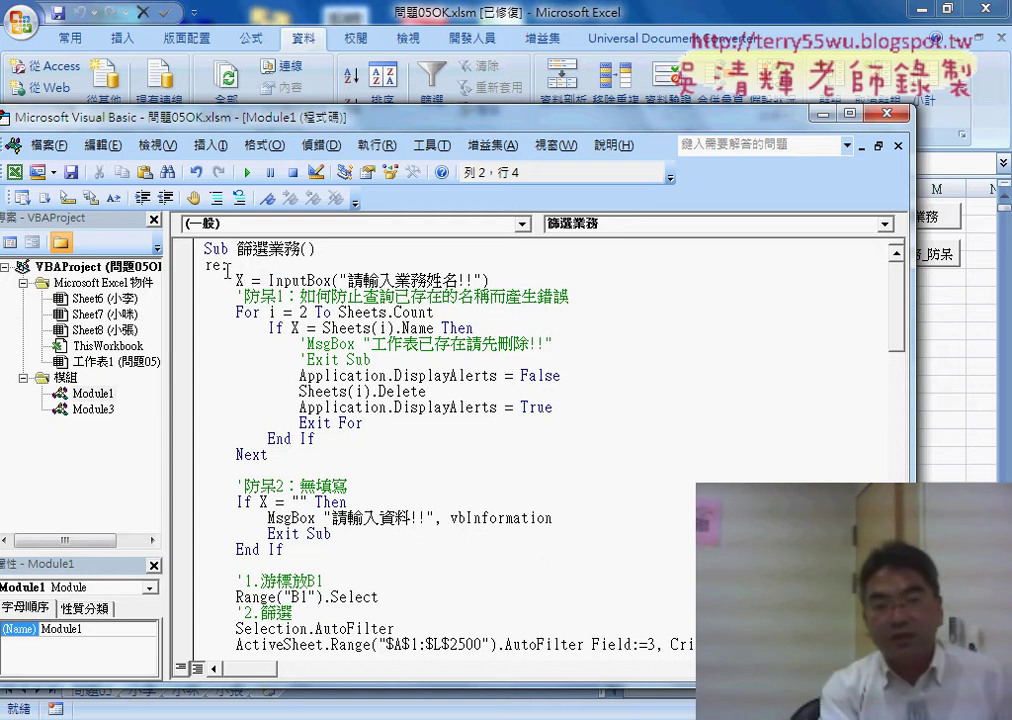
pyautogui.doubleClick(212, 265)
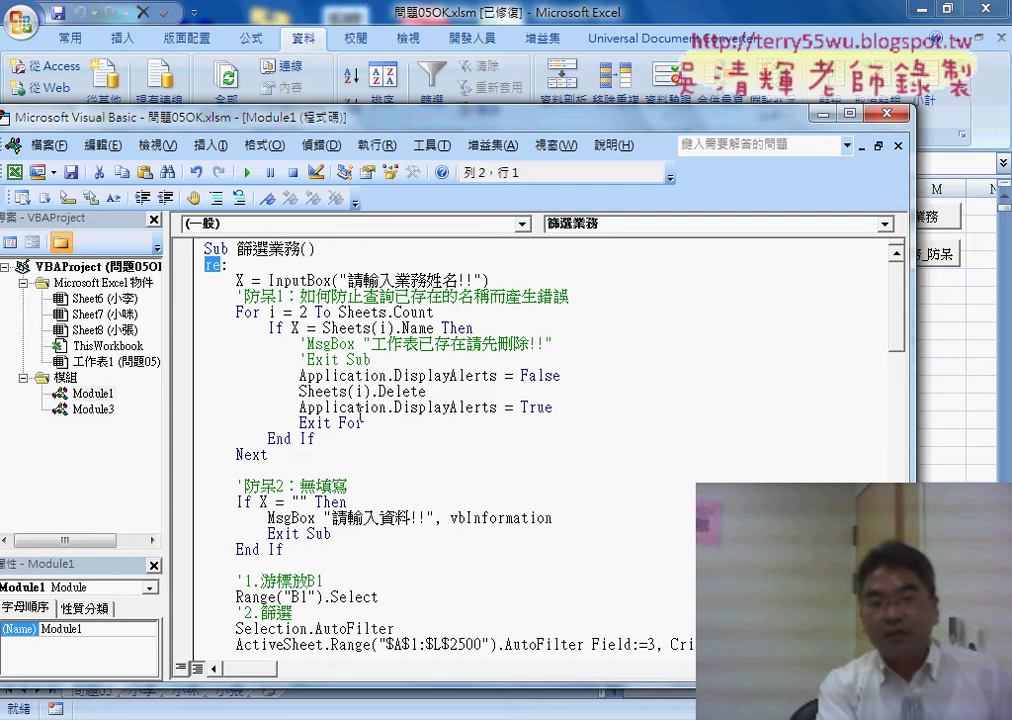
pyautogui.scroll(-2, 360, 414)
pyautogui.scroll(-1, 360, 414)
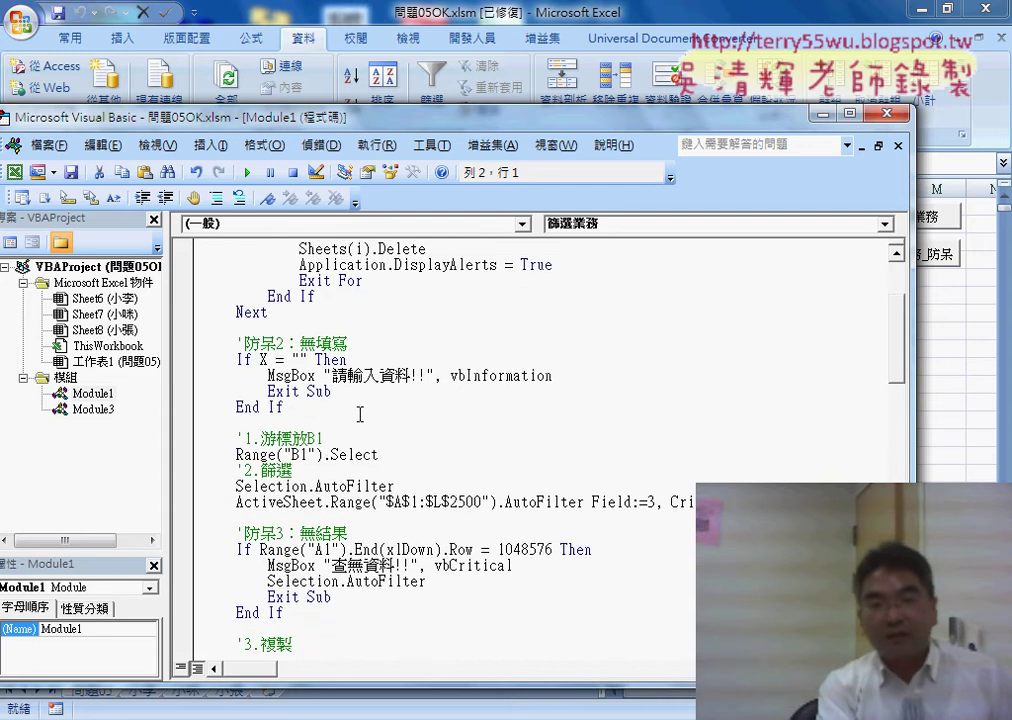
pyautogui.click(305, 359)
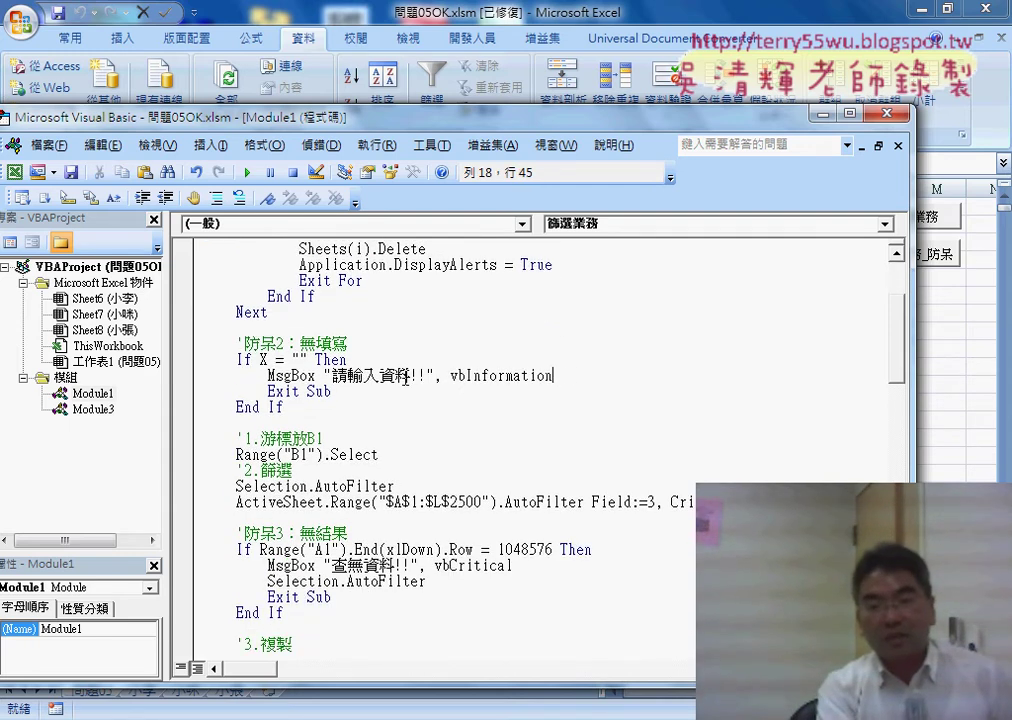
# Step: Comment out Exit Sub in the If X = "" block and add a GoTo re line below it
pyautogui.moveTo(332, 391); pyautogui.dragTo(268, 391)
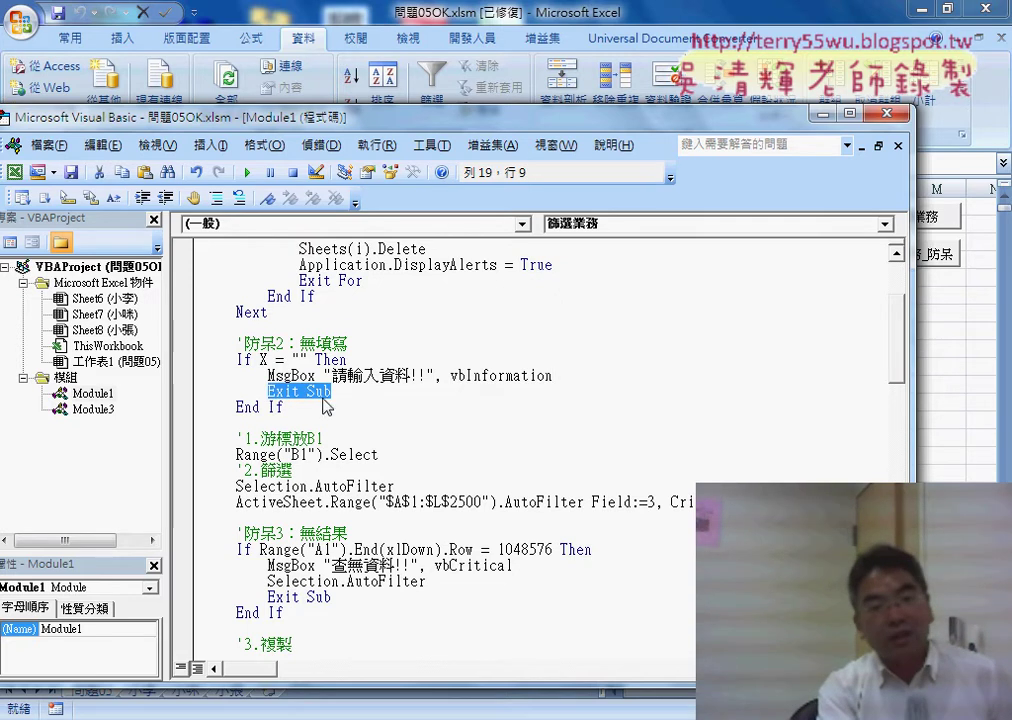
pyautogui.click(344, 391)
pyautogui.click(276, 391)
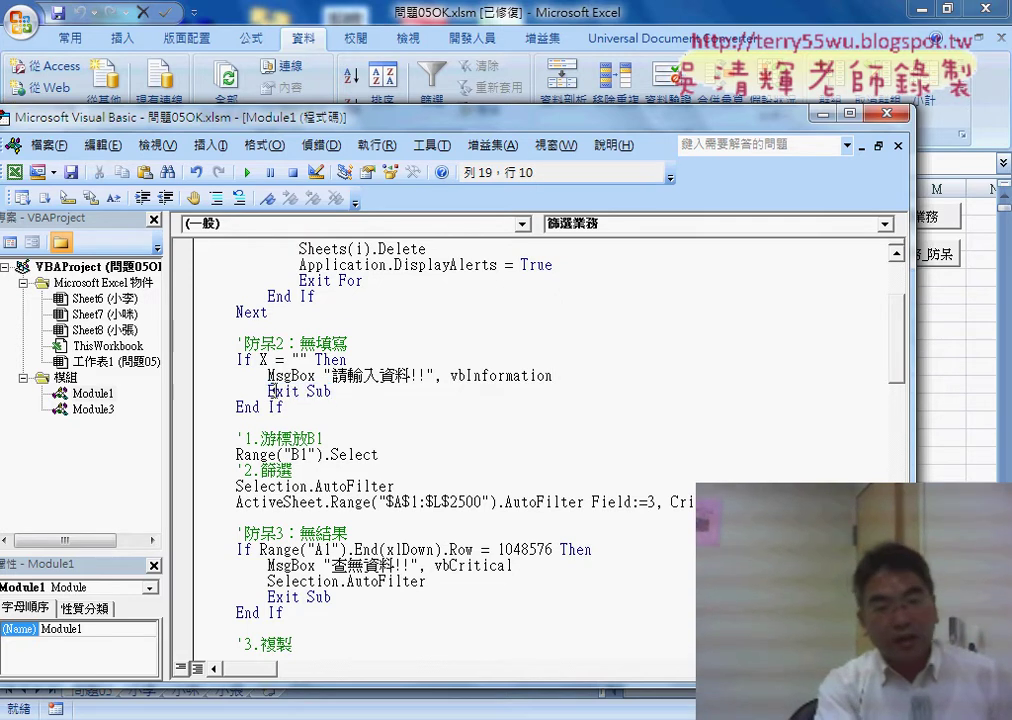
pyautogui.write("'")
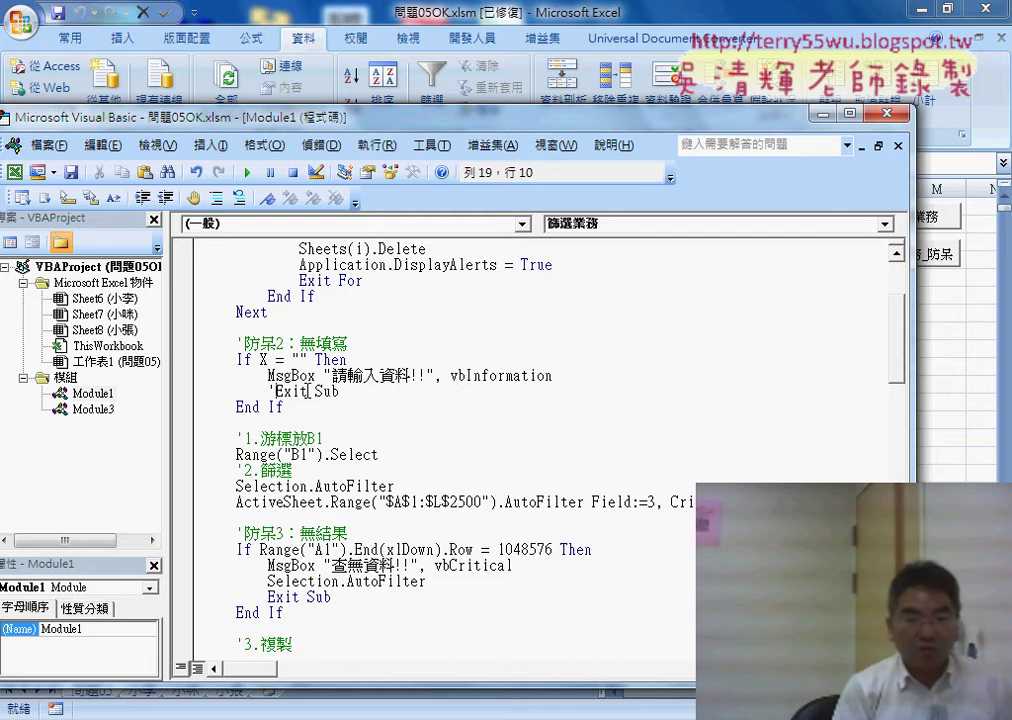
pyautogui.press('Return')
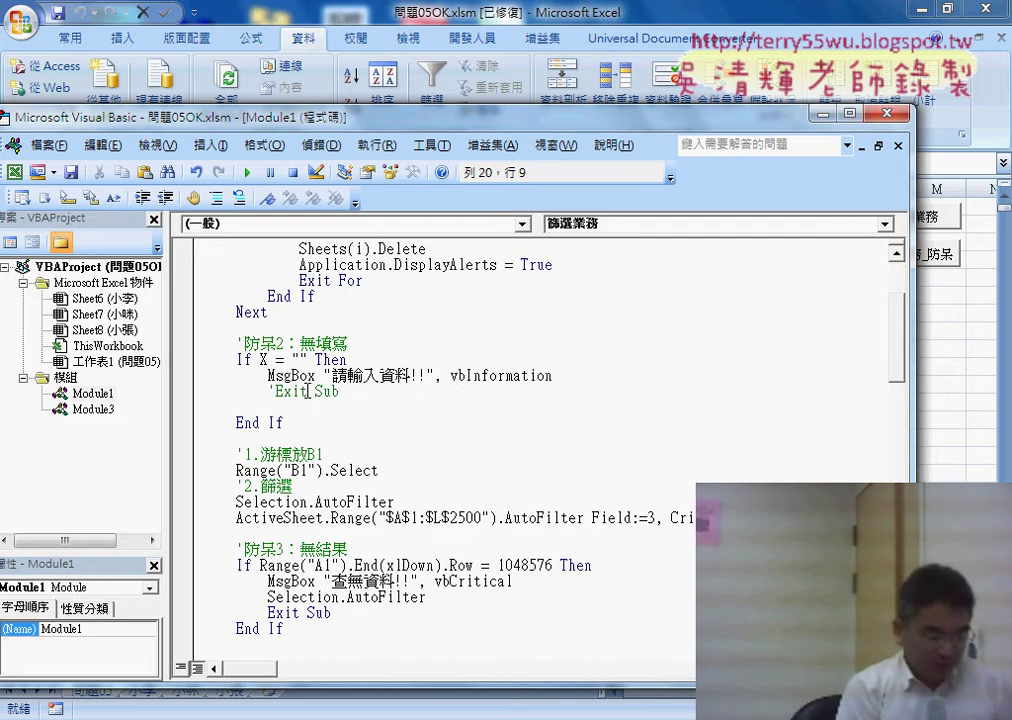
pyautogui.write('g')
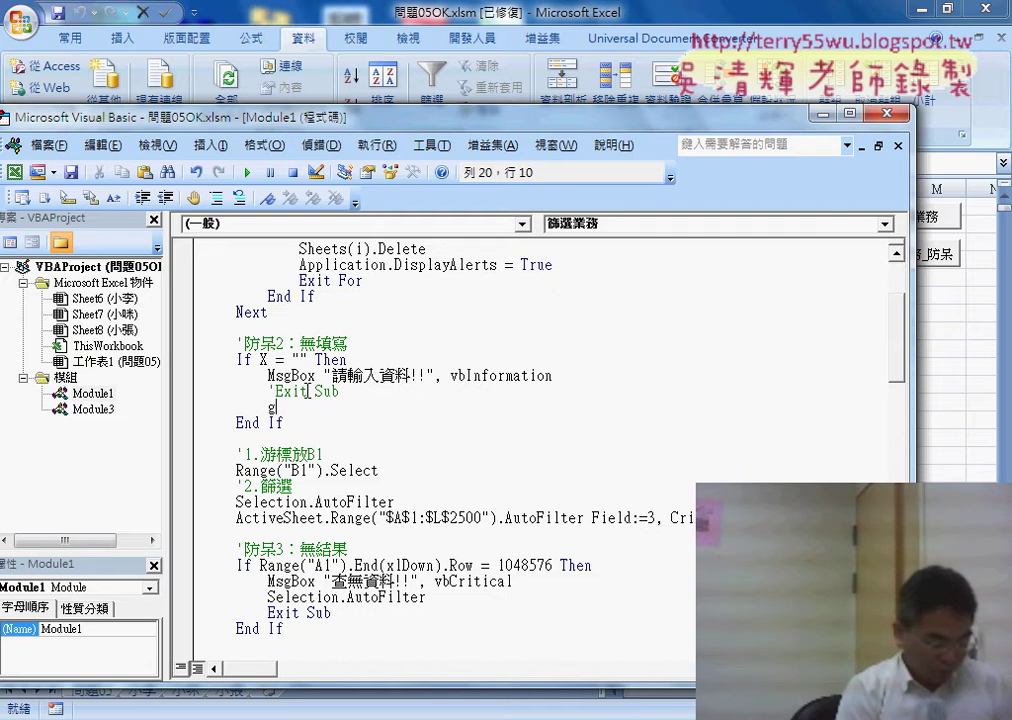
pyautogui.write('oto ')
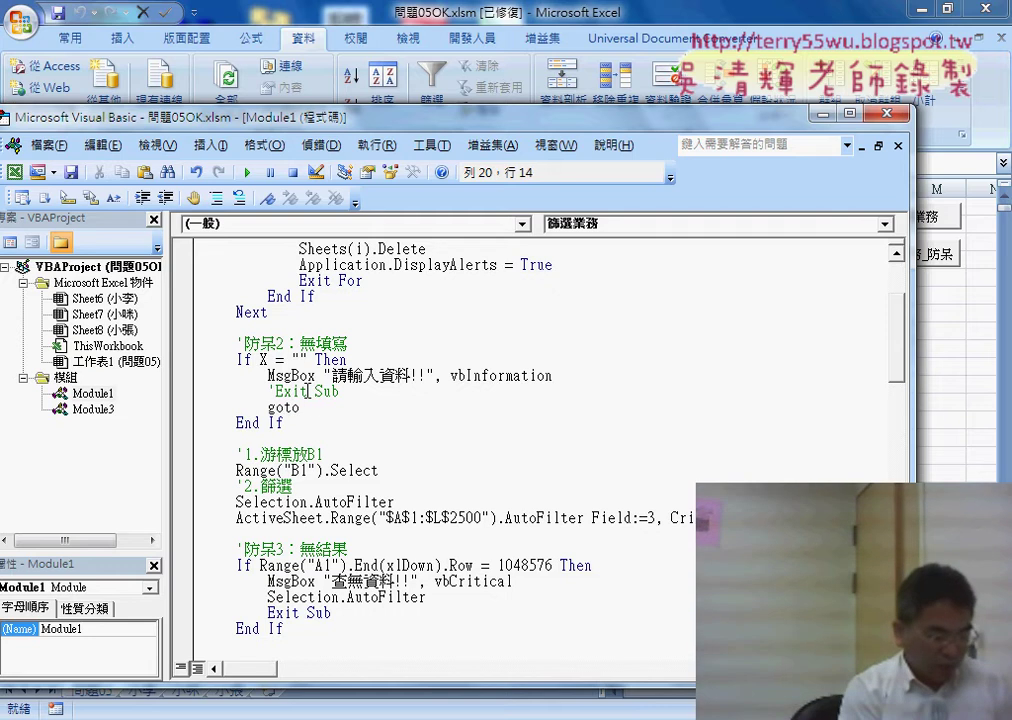
pyautogui.write('re')
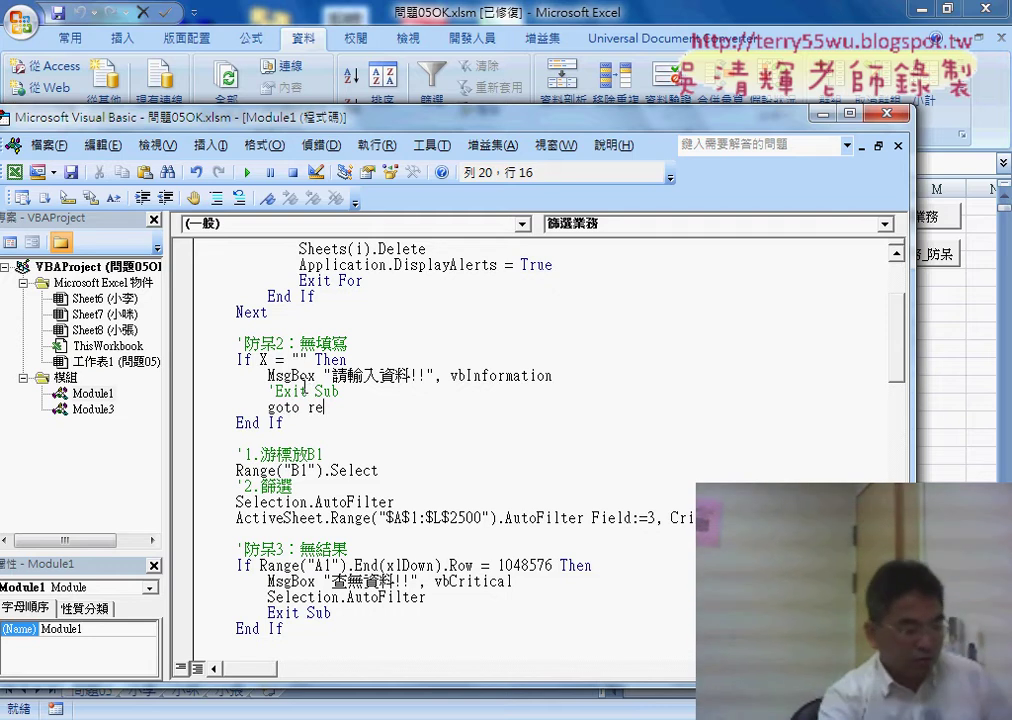
pyautogui.click(326, 455)
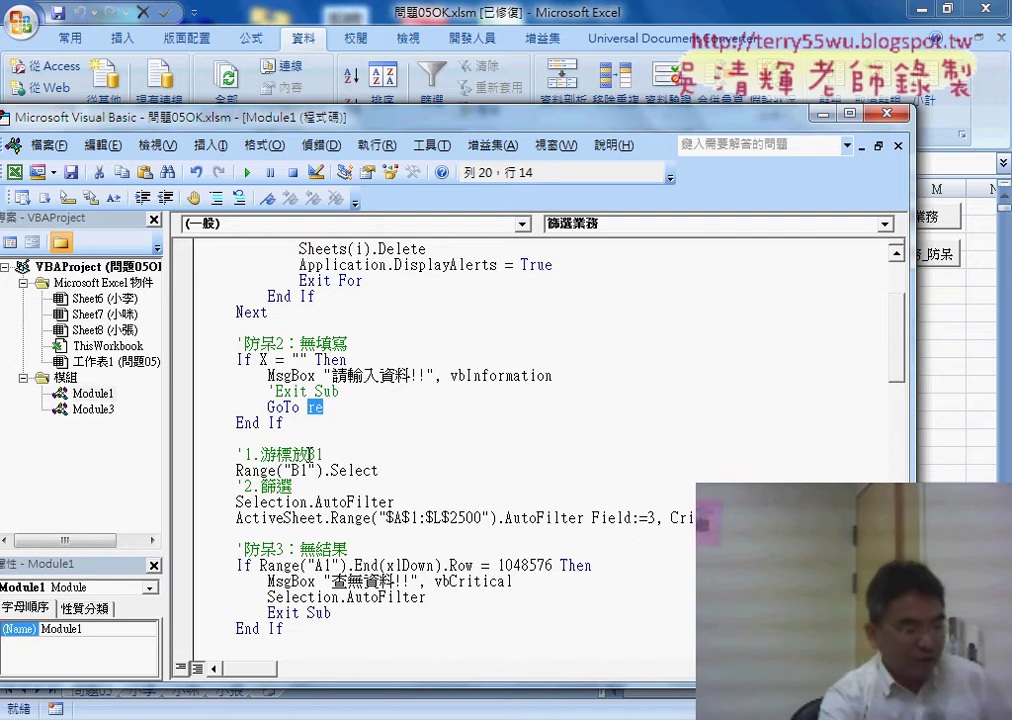
pyautogui.click(337, 406)
pyautogui.scroll(1, 336, 411)
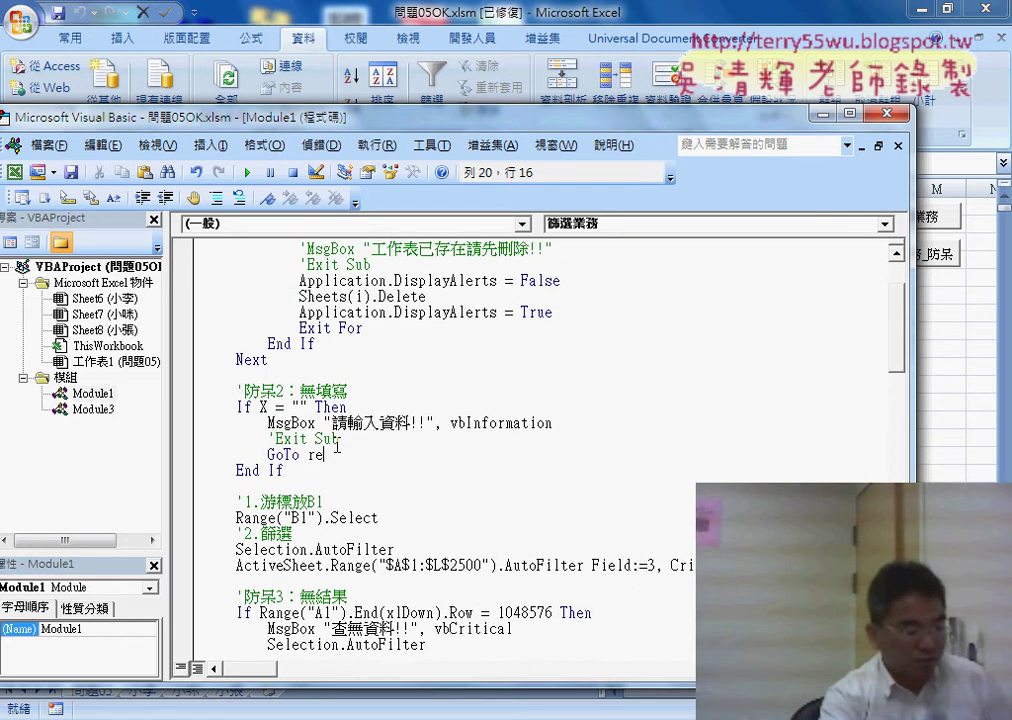
pyautogui.scroll(2, 310, 393)
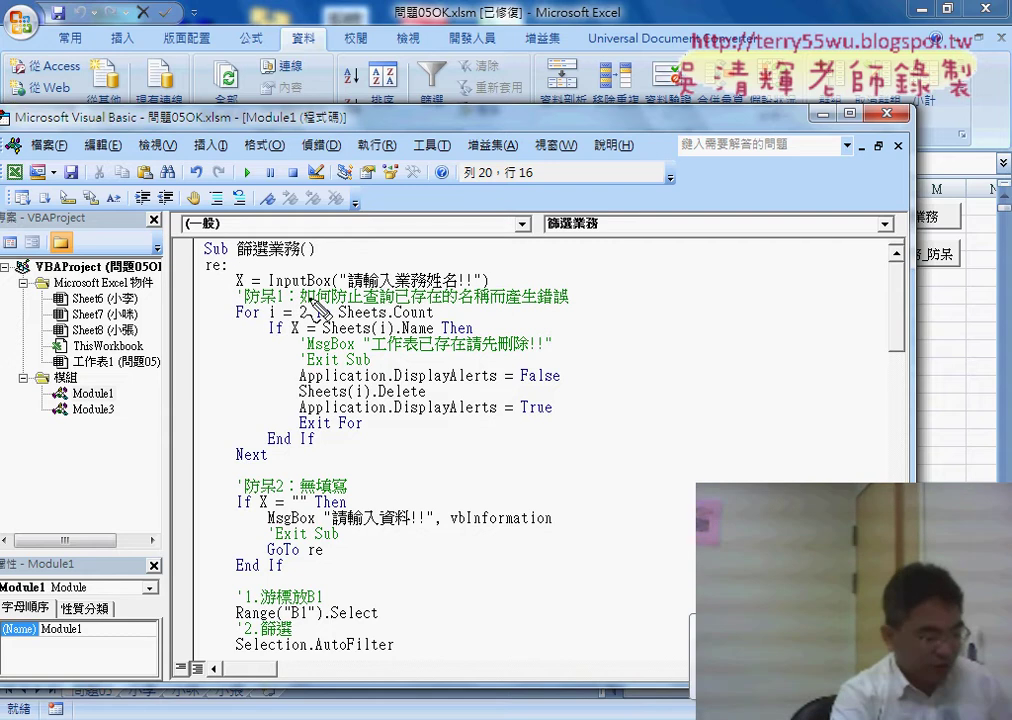
# Step: Draw a loop linking GoTo re back to the re: label, underline the label, then clear the annotations
pyautogui.moveTo(310, 548); pyautogui.dragTo(188, 262)
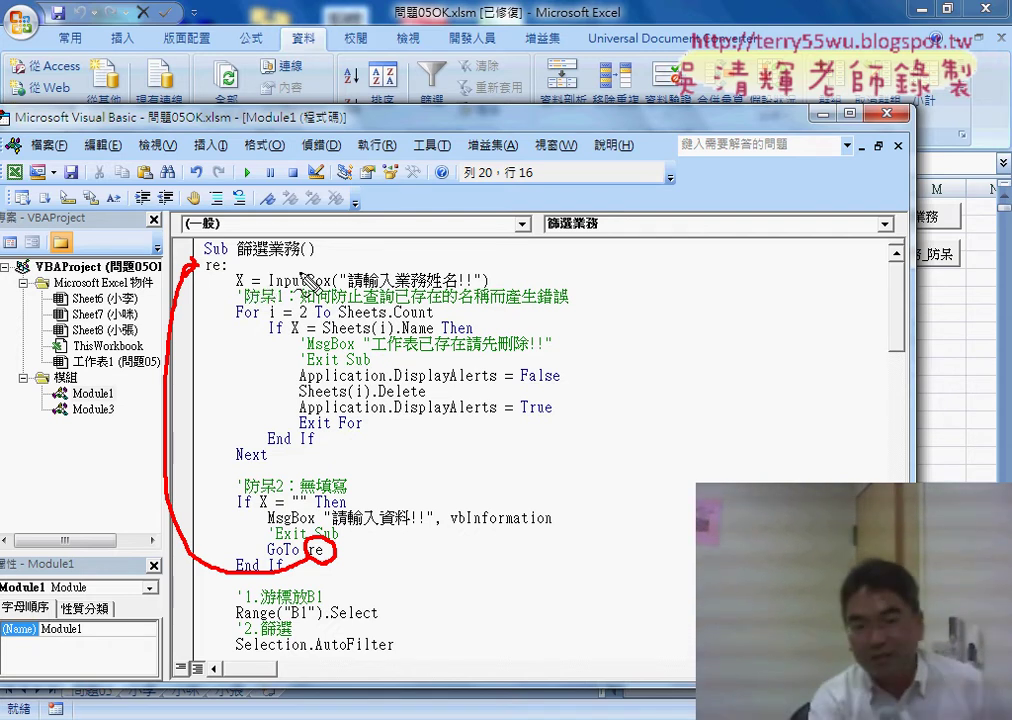
pyautogui.moveTo(207, 273); pyautogui.dragTo(227, 272)
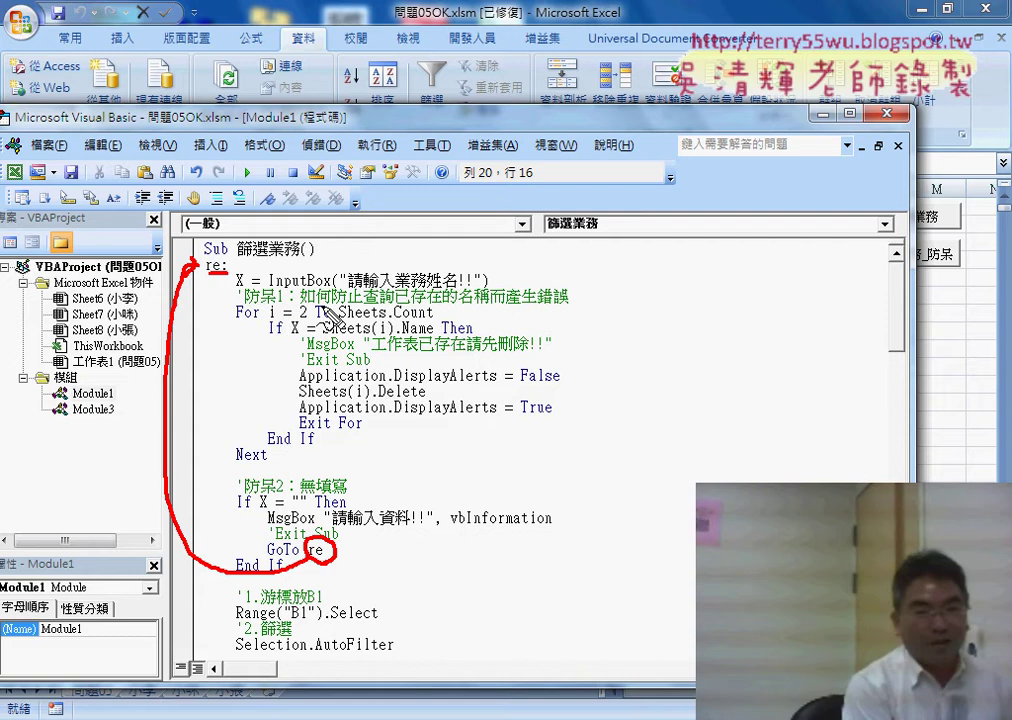
pyautogui.press('Escape')
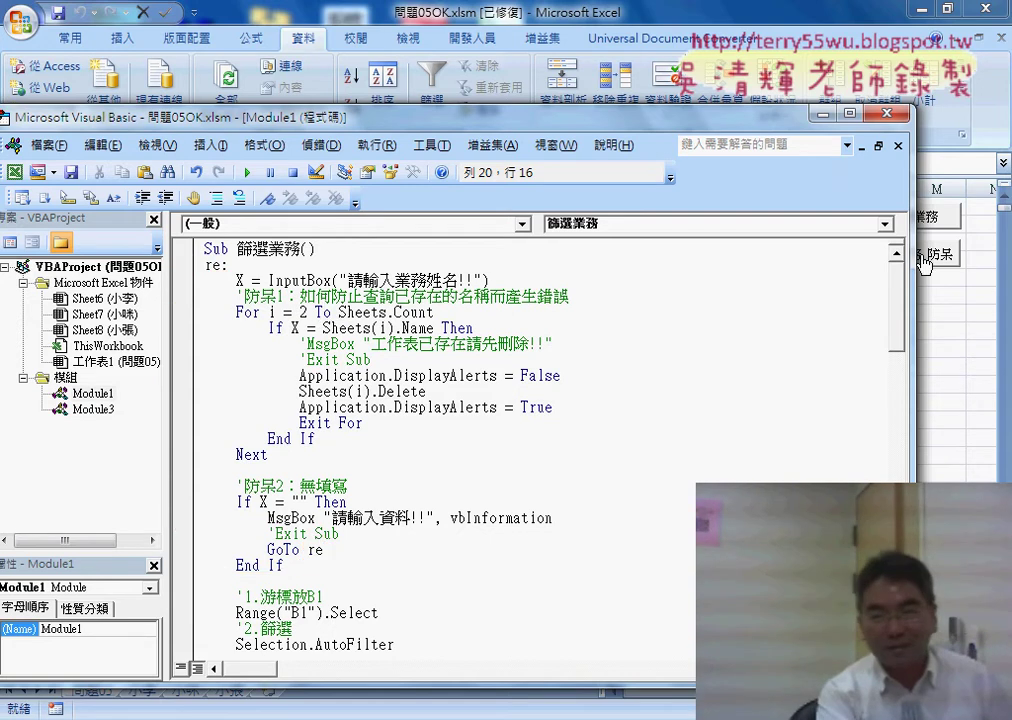
# Step: Run the 篩選業務 macro and submit an empty name twice, confirming the prompt returns after each warning
pyautogui.click(922, 262)
pyautogui.click(912, 215)
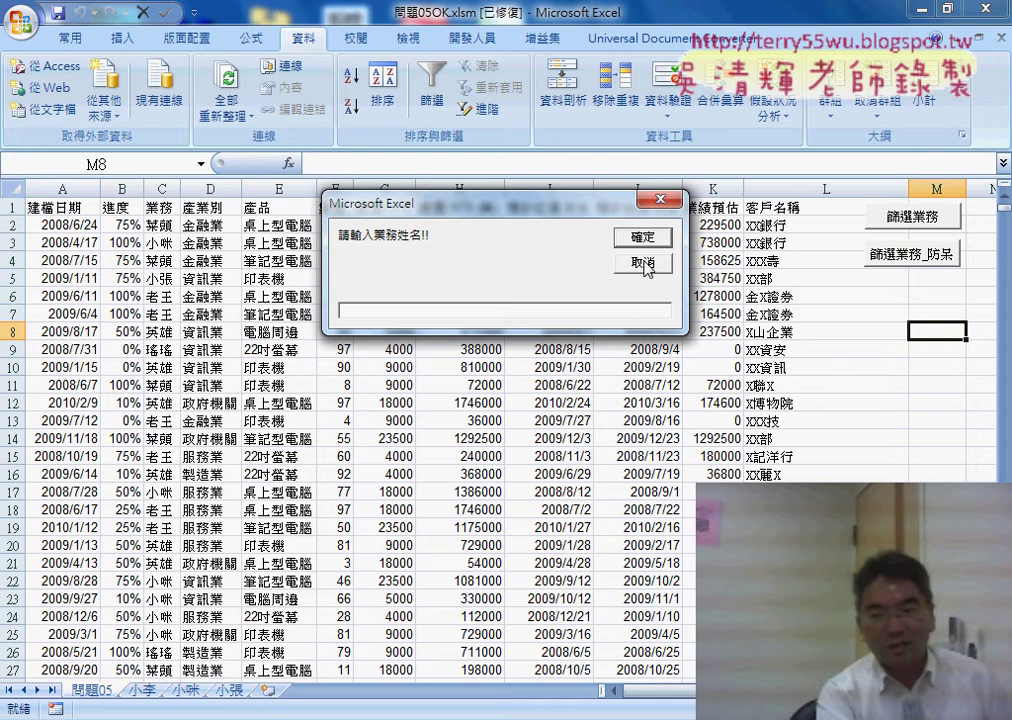
pyautogui.click(645, 263)
pyautogui.click(531, 446)
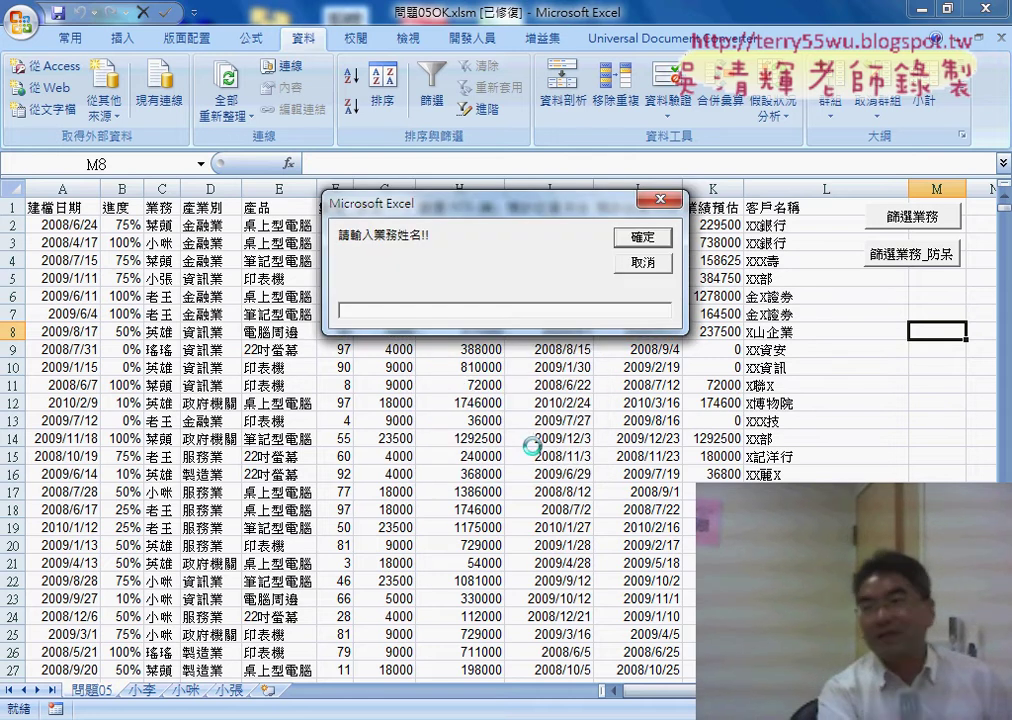
pyautogui.click(647, 240)
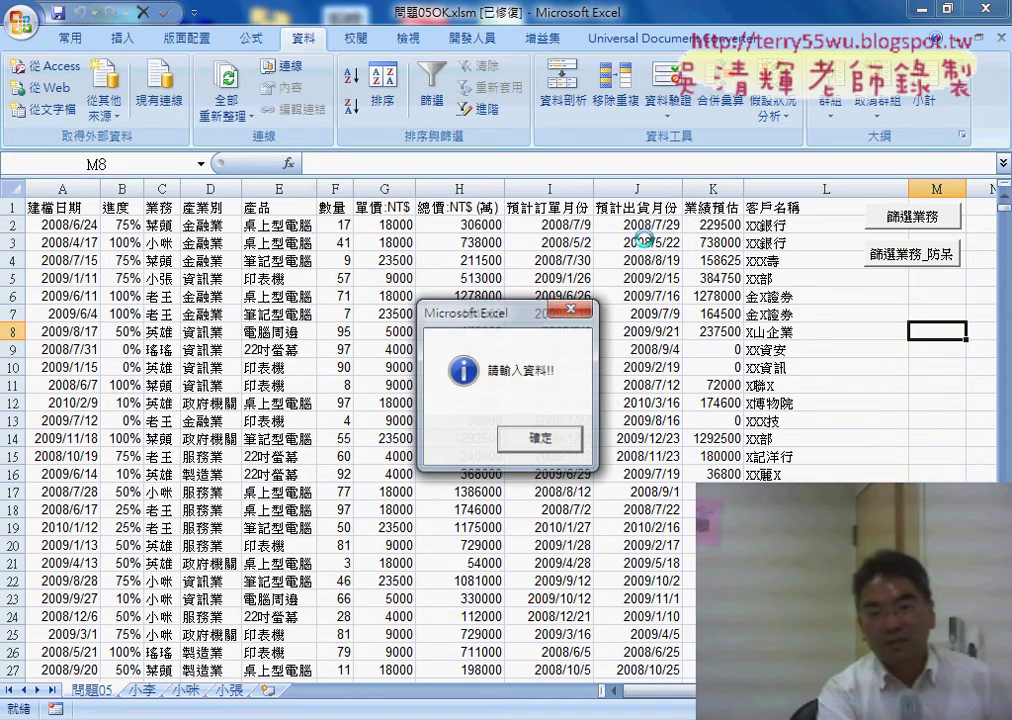
pyautogui.click(549, 442)
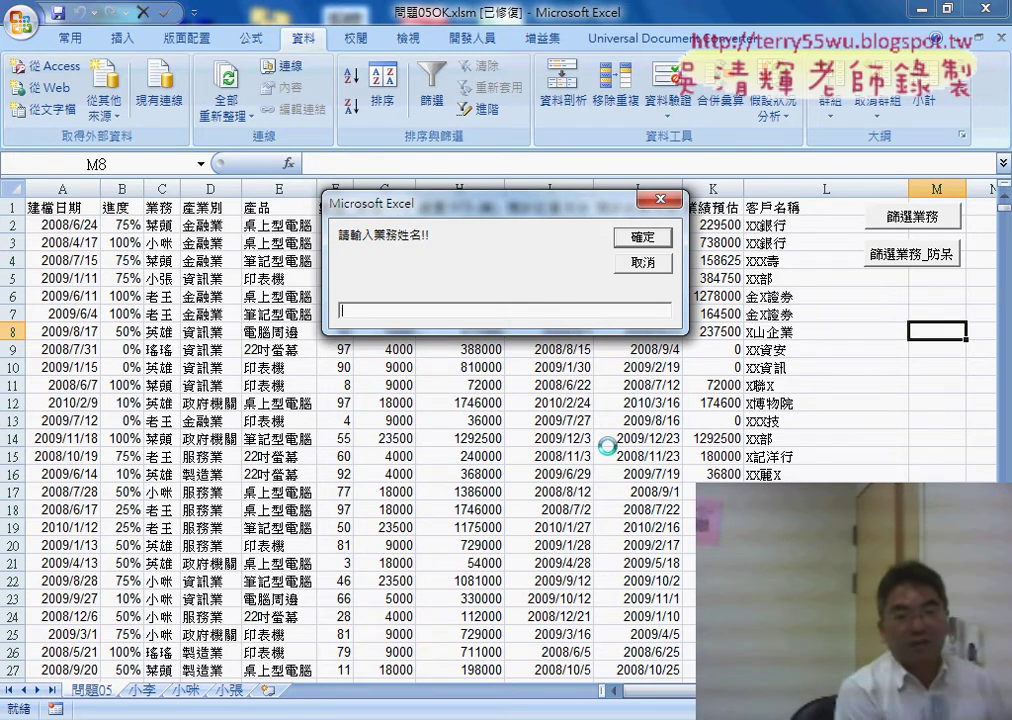
# Step: Enter the name AA and submit it, receiving the no-data message
pyautogui.write('AA')
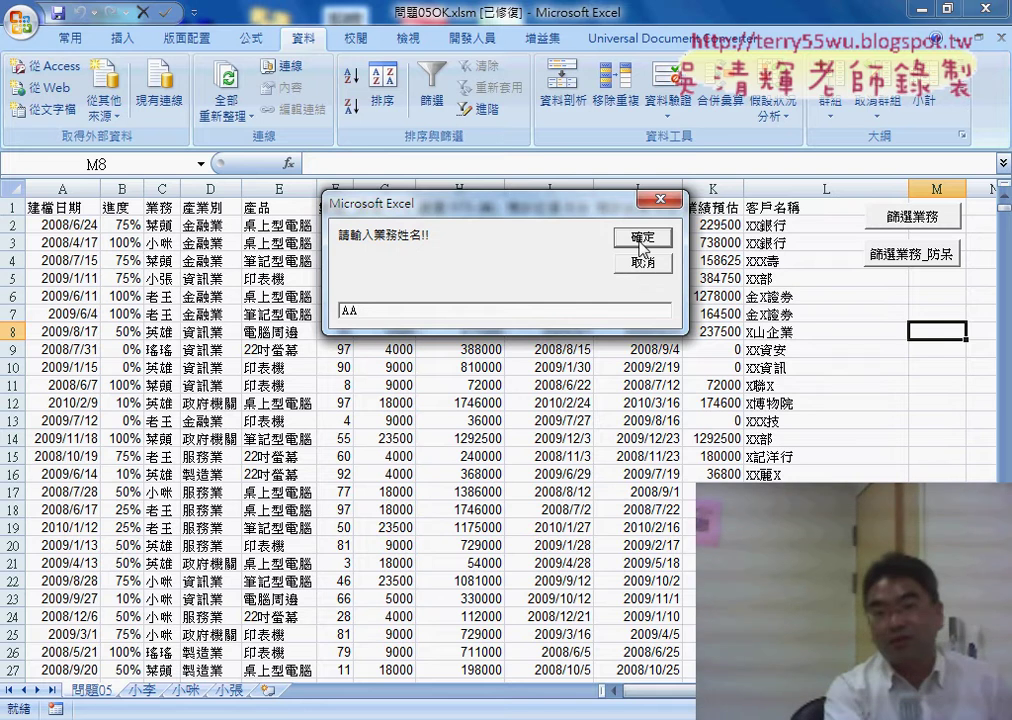
pyautogui.doubleClick(366, 309)
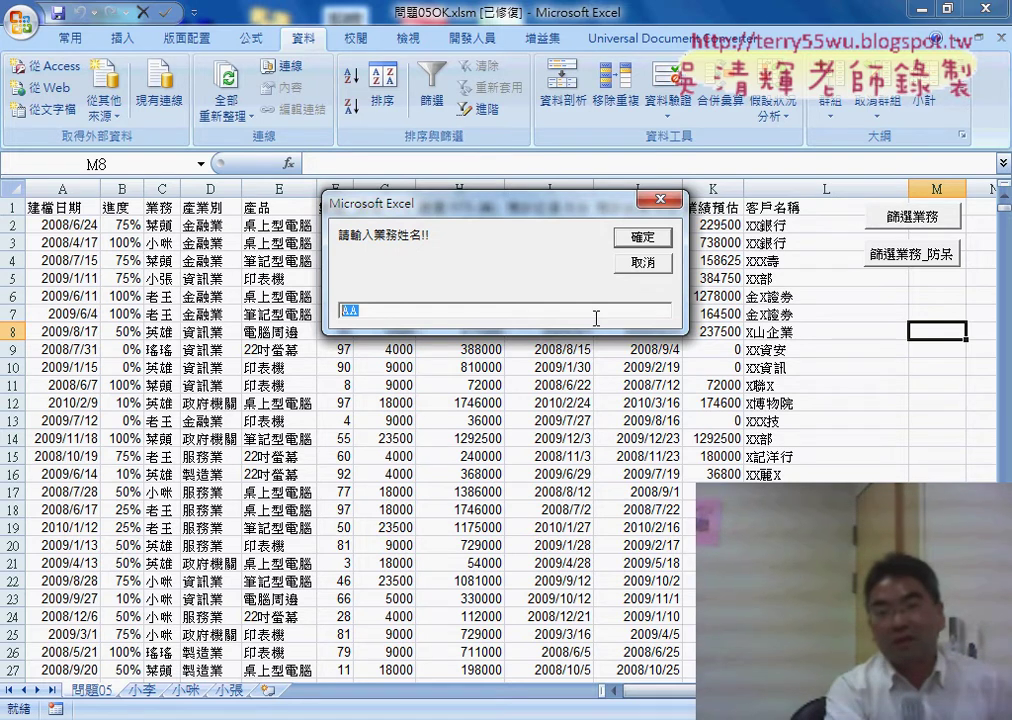
pyautogui.click(641, 238)
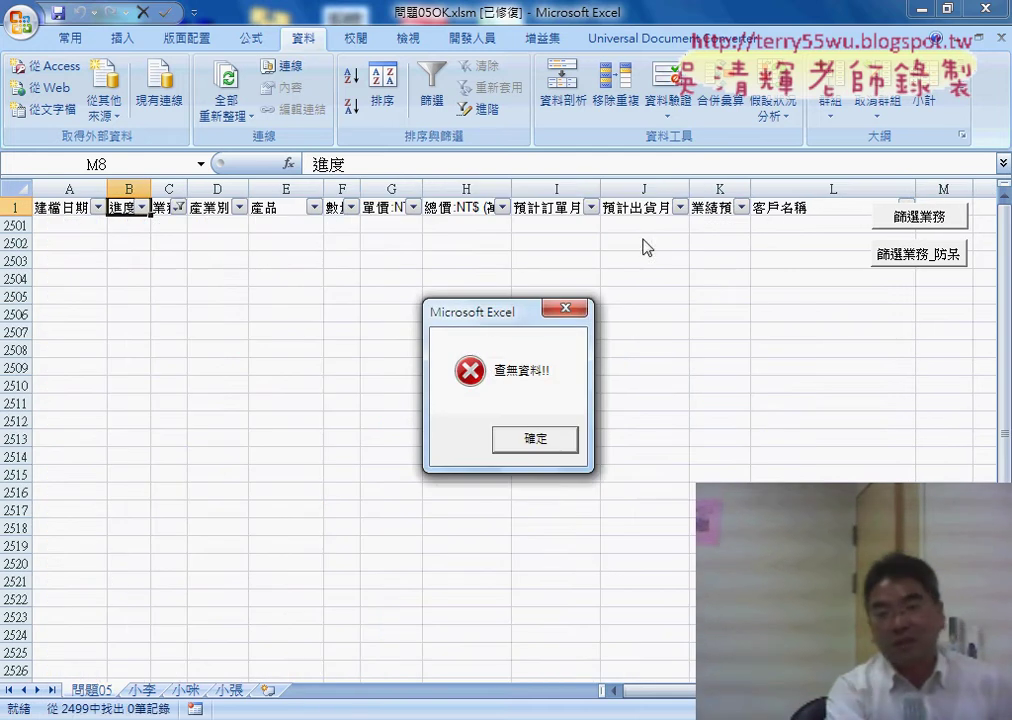
pyautogui.click(541, 445)
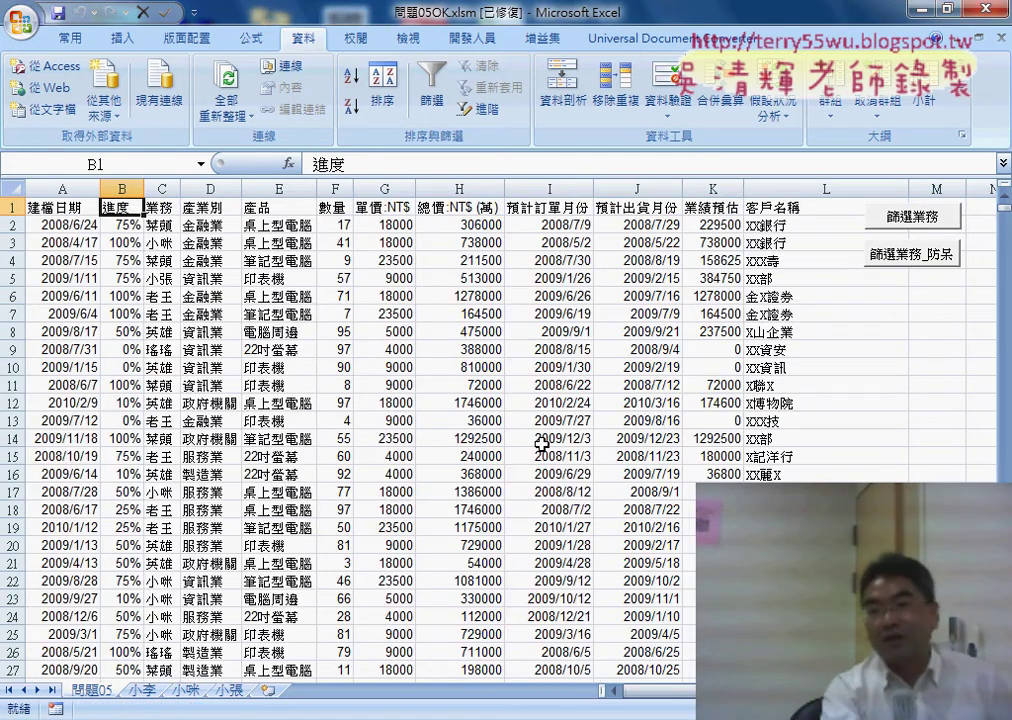
# Step: Rerun the macro with a blank name, then AA, dismissing both messages
pyautogui.click(890, 222)
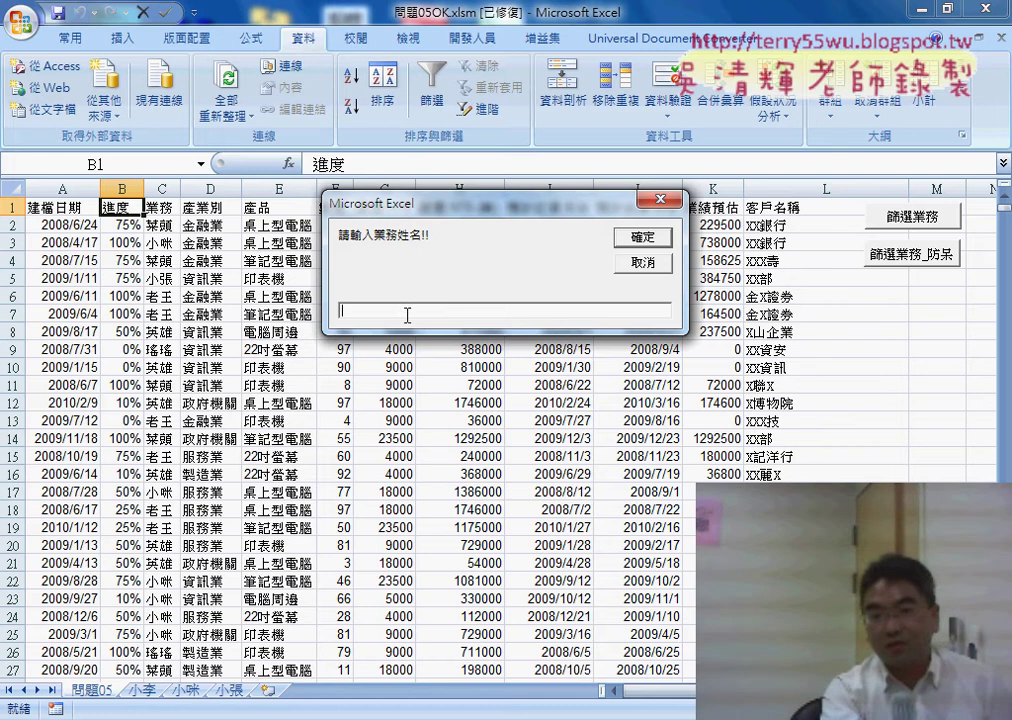
pyautogui.click(650, 245)
pyautogui.click(544, 443)
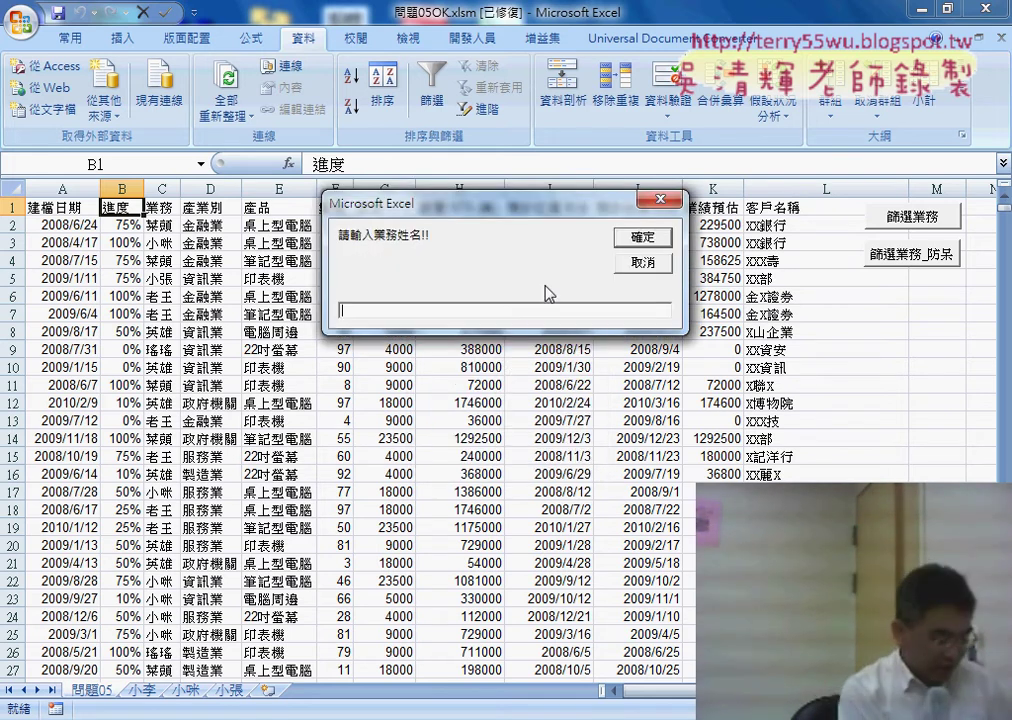
pyautogui.write('AA')
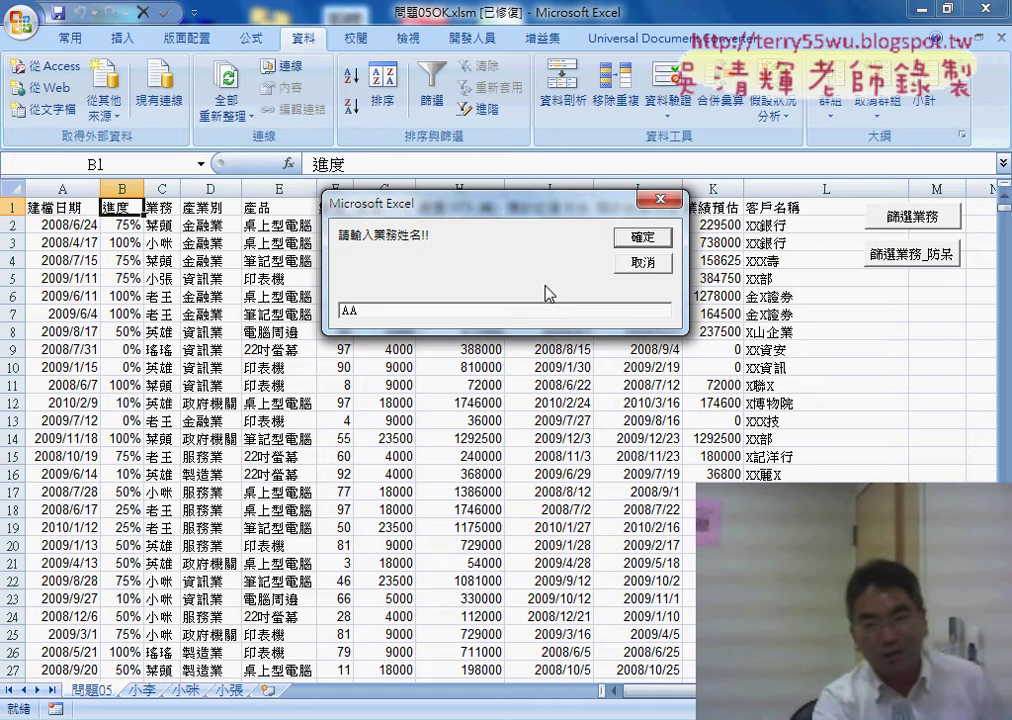
pyautogui.click(641, 243)
pyautogui.click(547, 445)
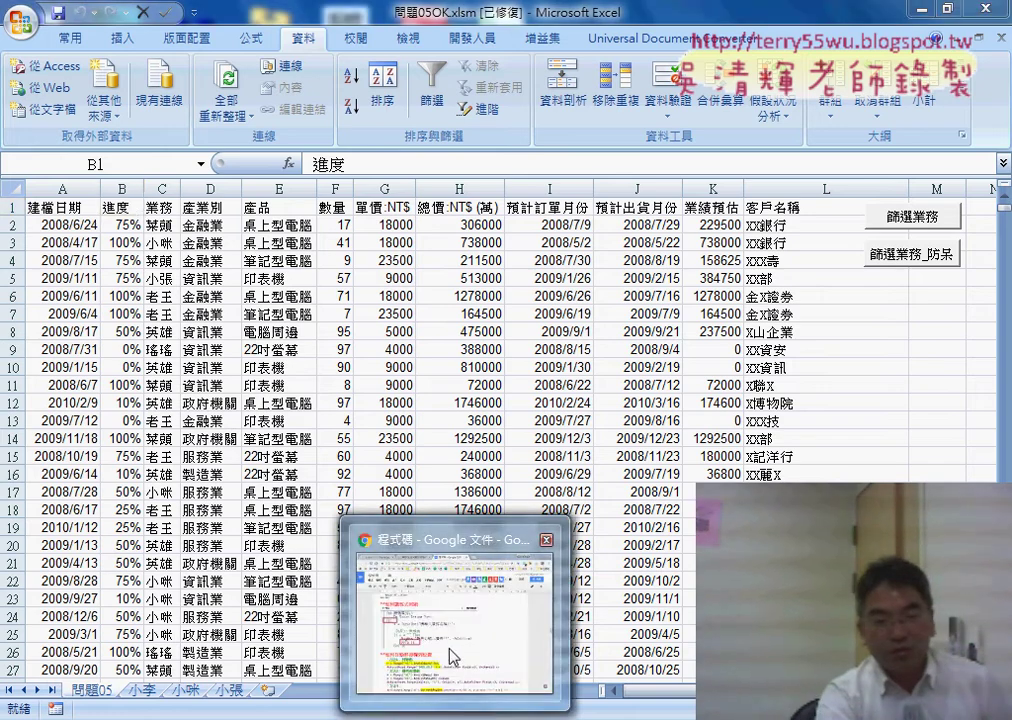
# Step: Bring up the Google Docs code notes and briefly circle the vbCritical argument in the MsgBox example
pyautogui.click(452, 650)
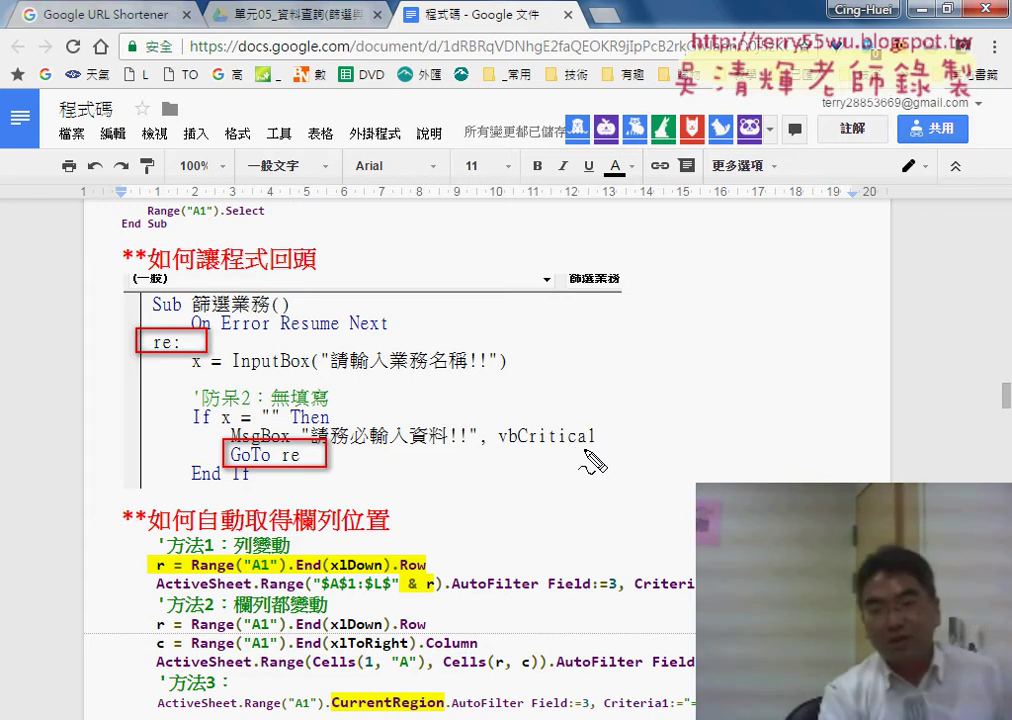
pyautogui.moveTo(606, 458); pyautogui.dragTo(617, 460)
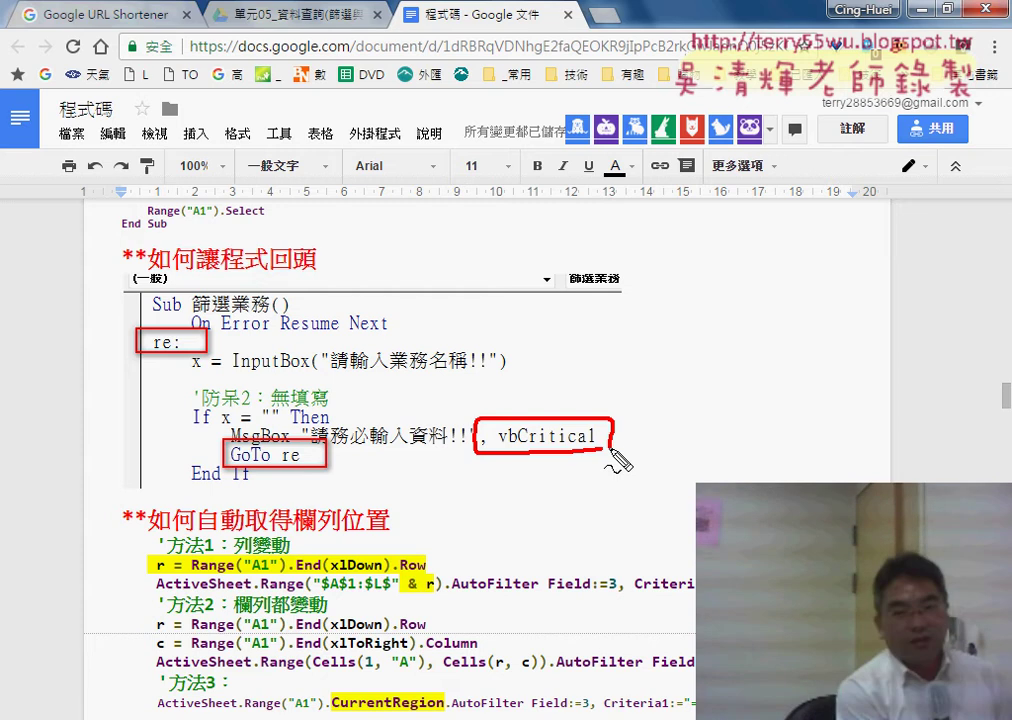
pyautogui.hotkey('ctrl', 'z')
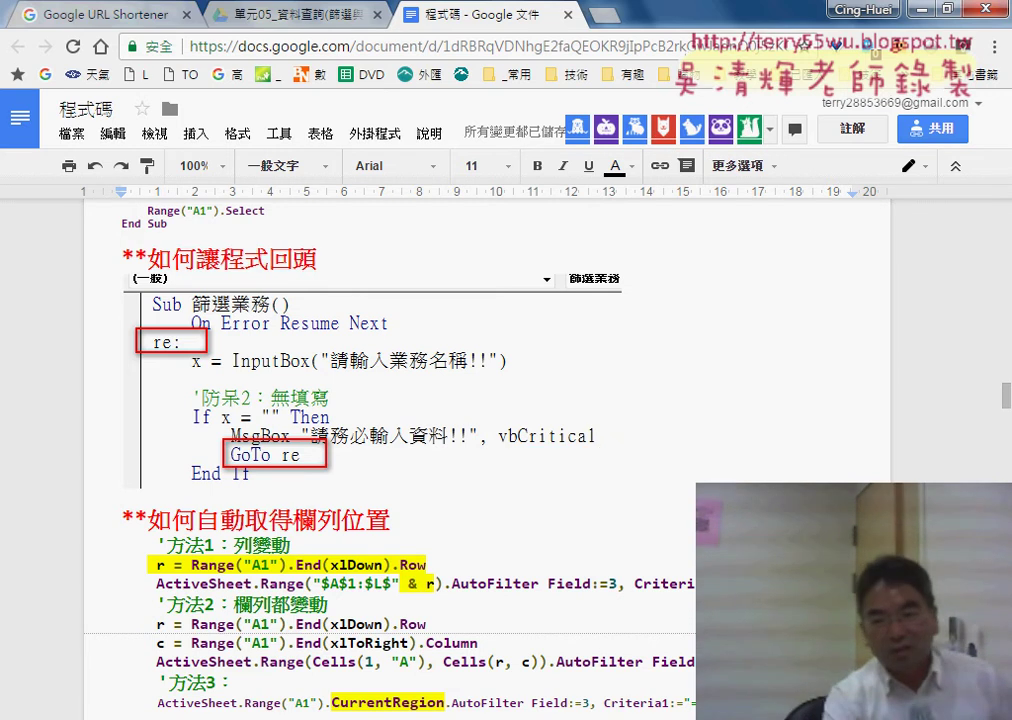
# Step: Delete the vbInformation argument so the empty-input MsgBox shows only "請輸入資料!!"
pyautogui.click(600, 640)
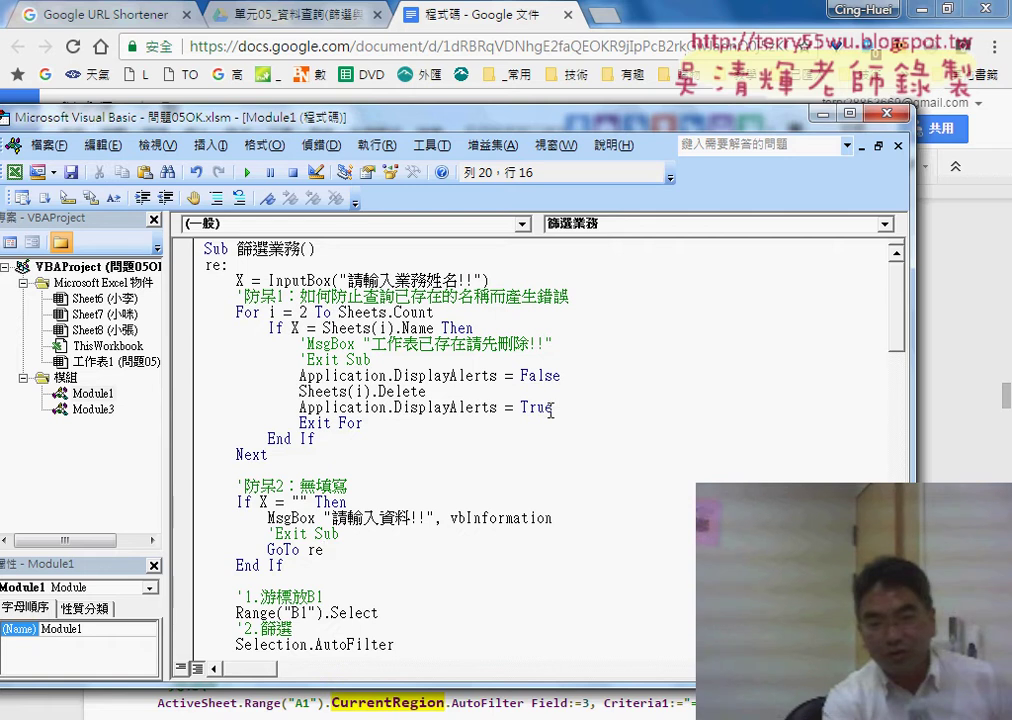
pyautogui.moveTo(553, 518); pyautogui.dragTo(437, 520)
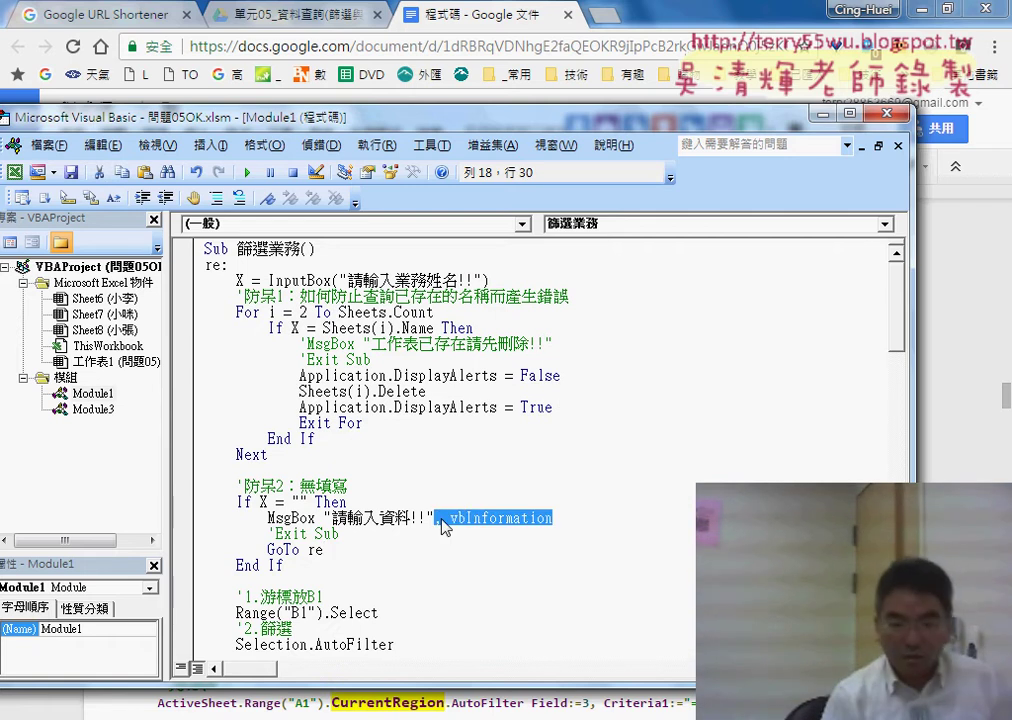
pyautogui.write(',')
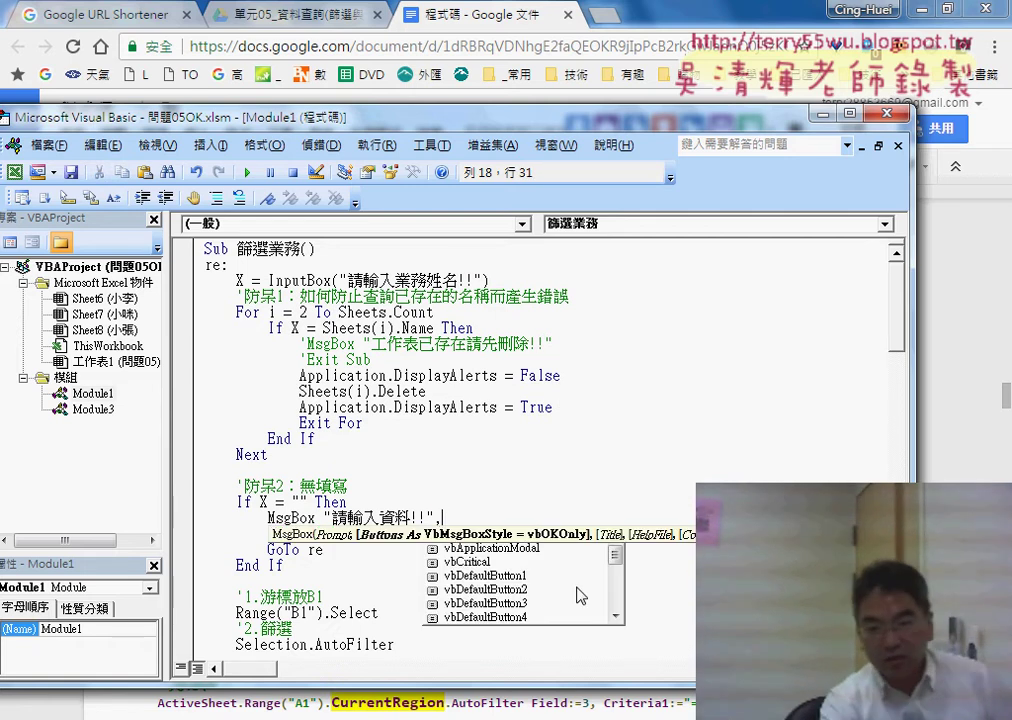
pyautogui.moveTo(615, 562); pyautogui.dragTo(615, 600)
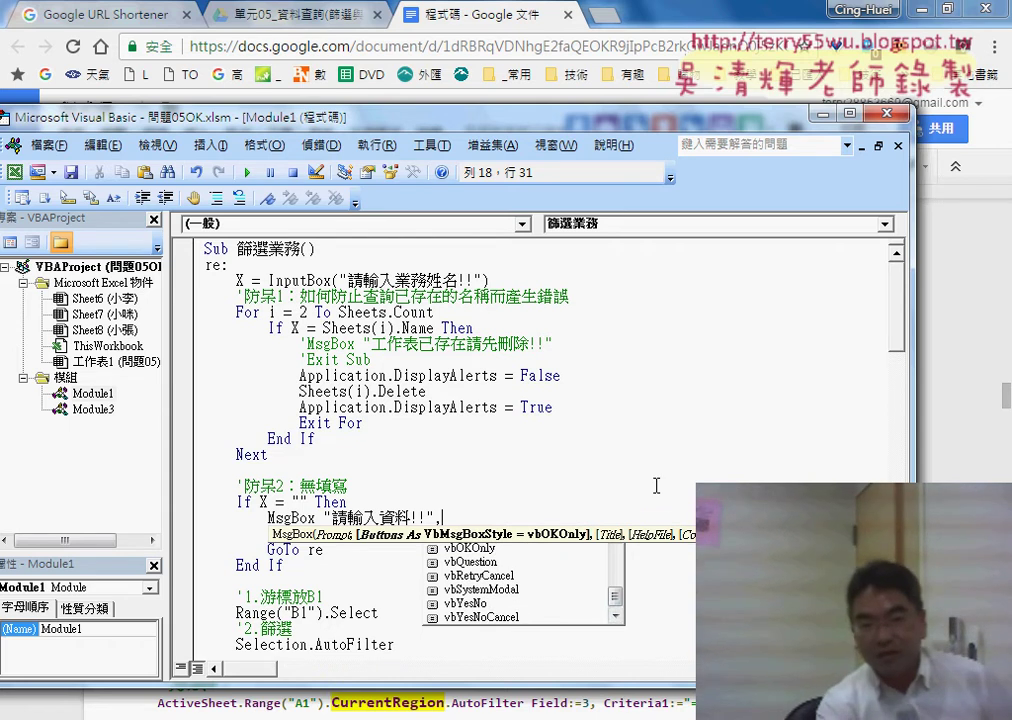
pyautogui.moveTo(615, 601); pyautogui.dragTo(620, 555)
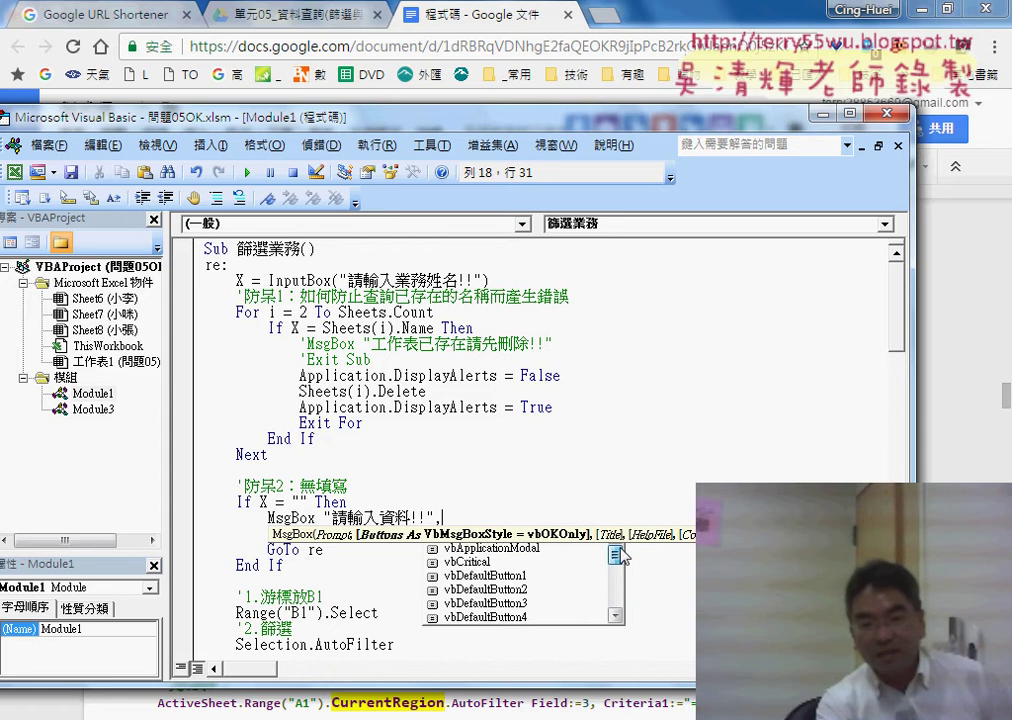
pyautogui.press('BackSpace')
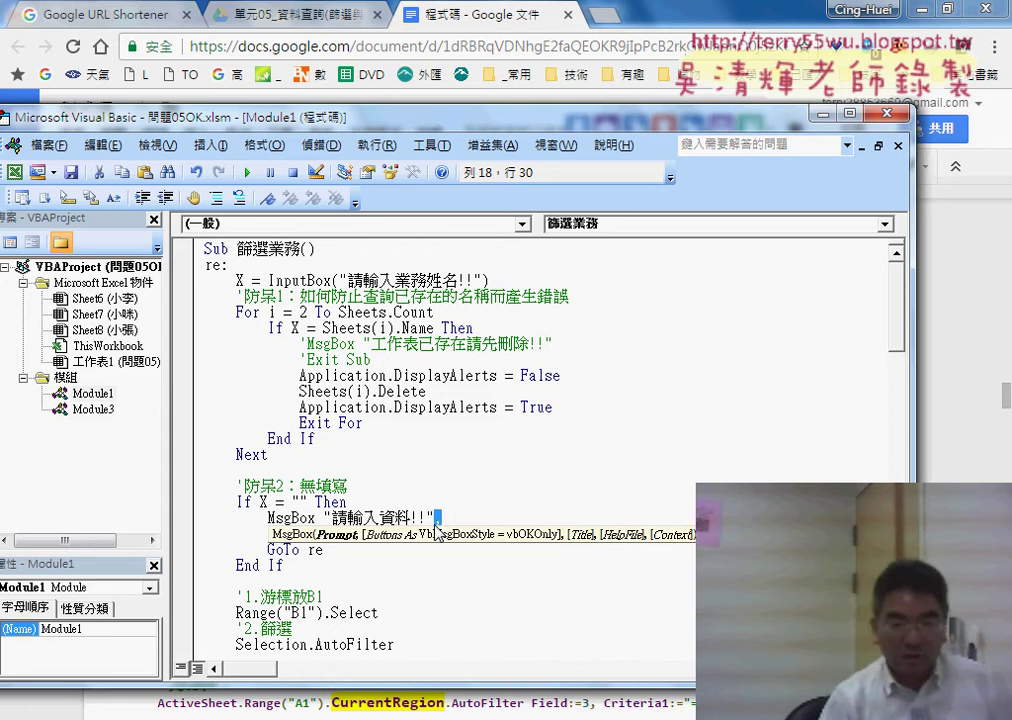
pyautogui.click(296, 516)
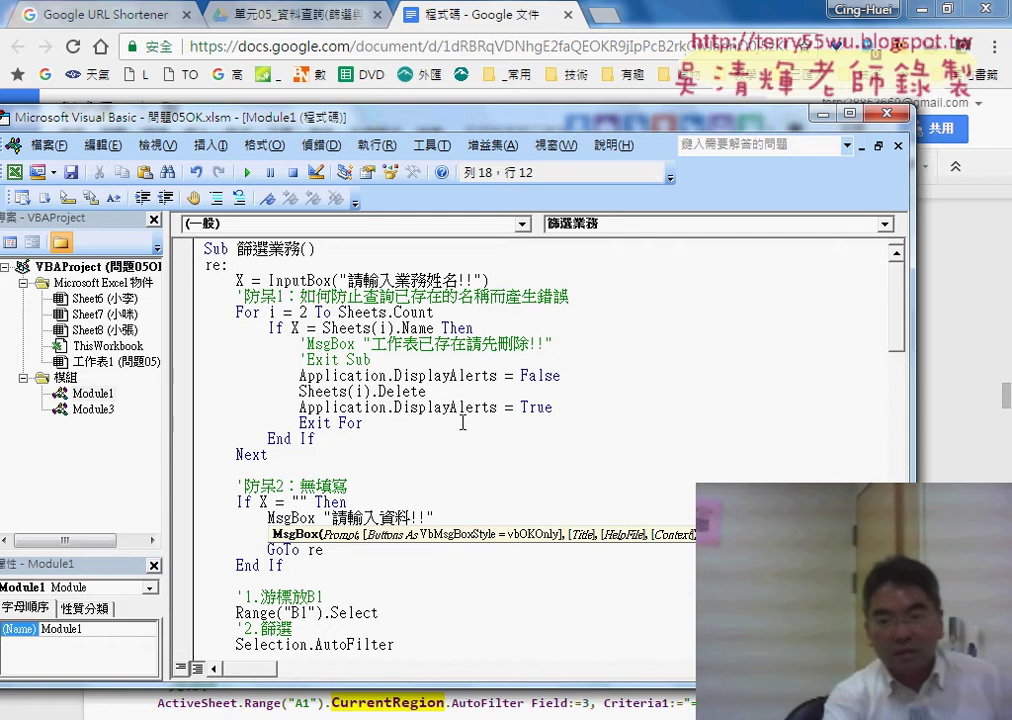
# Step: Review the 如何自動取得欄列位置 notes on finding the last row, then return to the Excel sheet
pyautogui.click(821, 114)
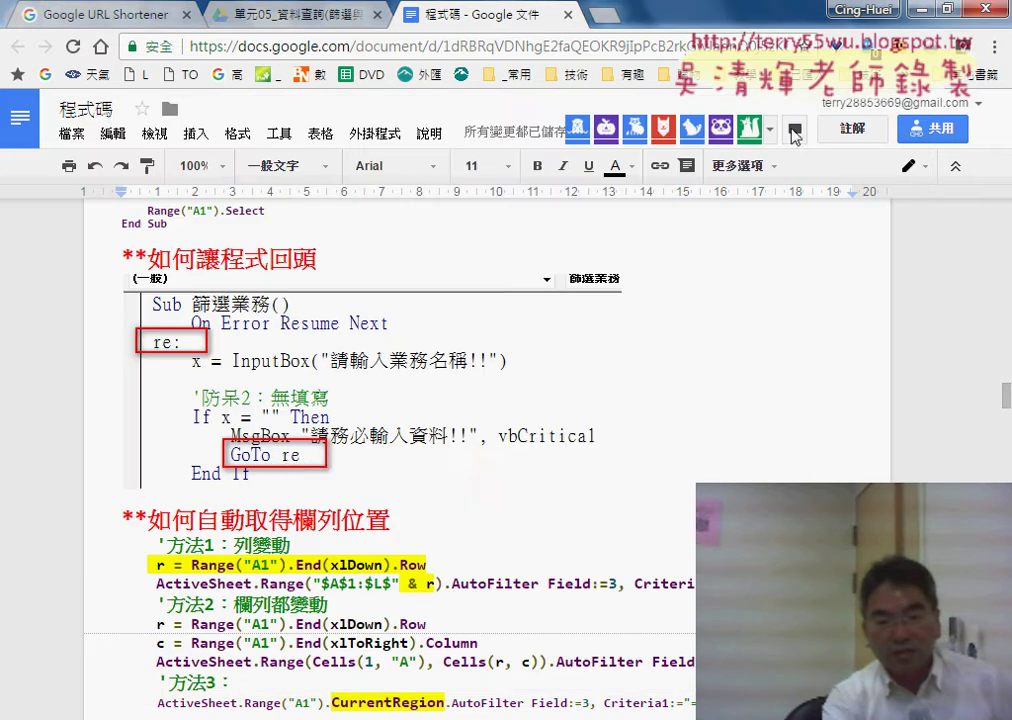
pyautogui.scroll(-2, 455, 470)
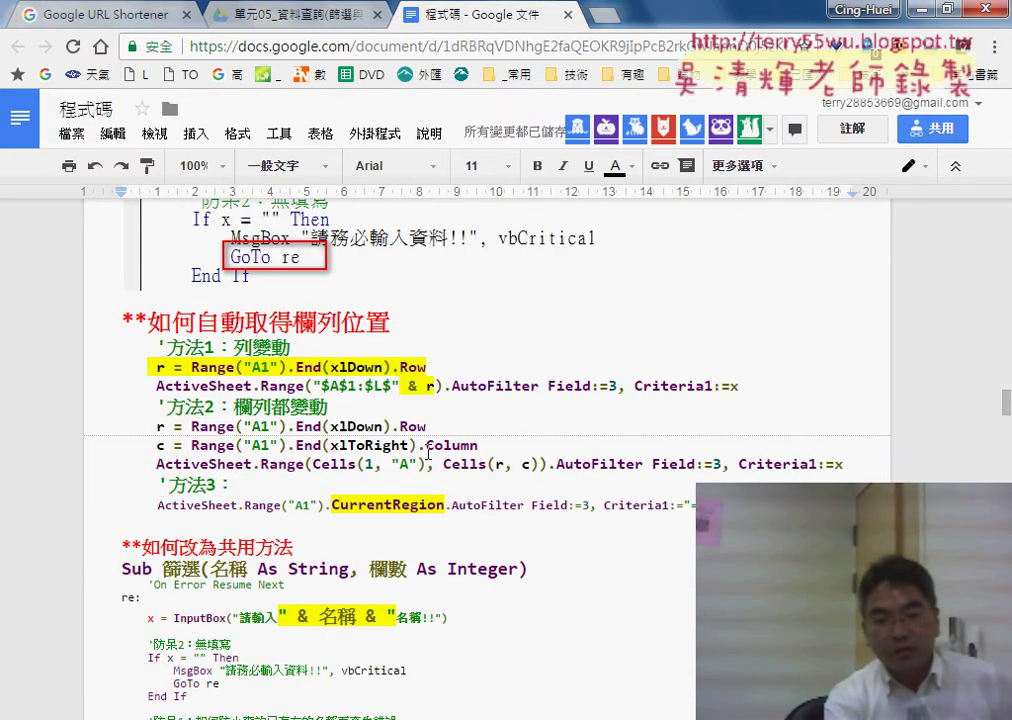
pyautogui.hotkey('alt', 'Tab')
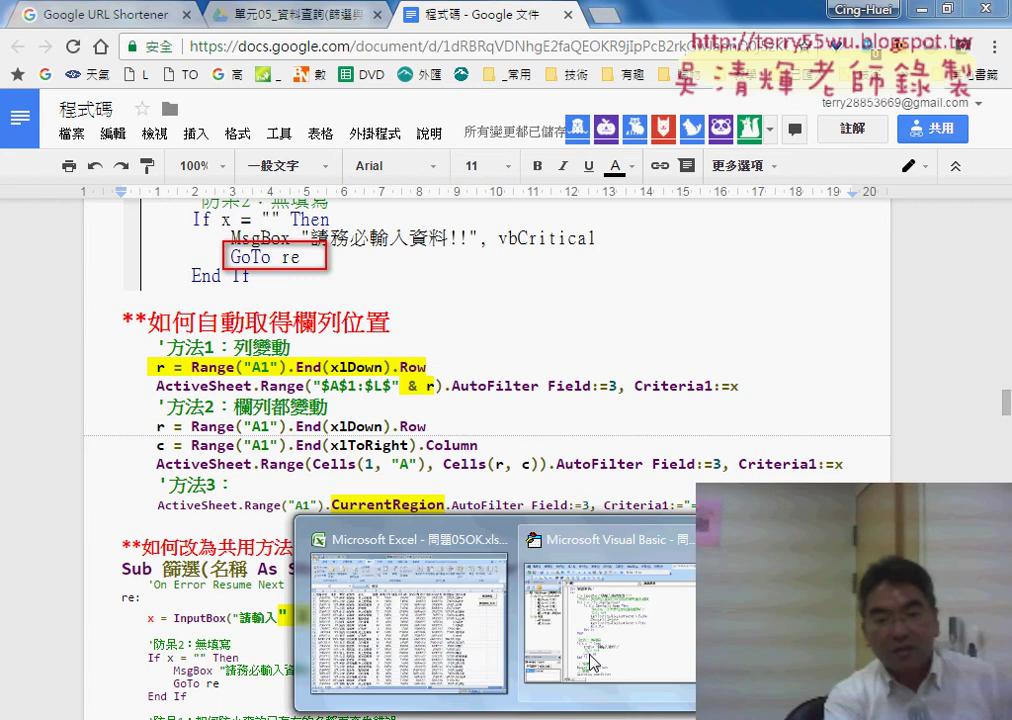
pyautogui.scroll(-2, 504, 508)
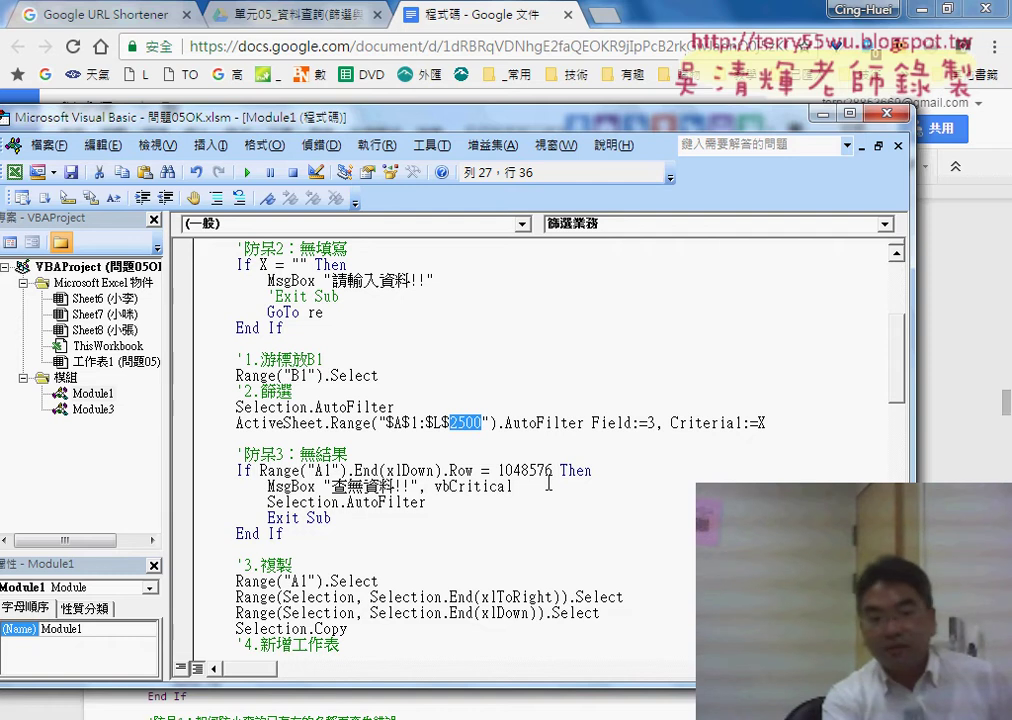
pyautogui.hotkey('alt', 'Tab')
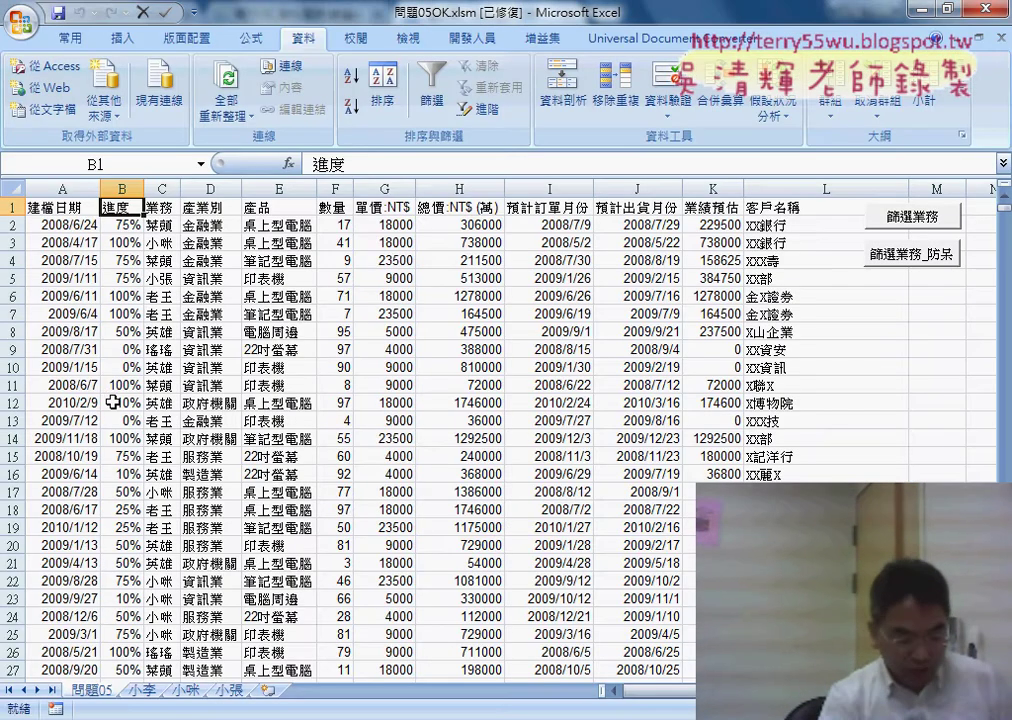
# Step: Jump to the end of the sales list and copy rows 2491–2500
pyautogui.click(81, 400)
pyautogui.hotkey('ctrl', 'Down')
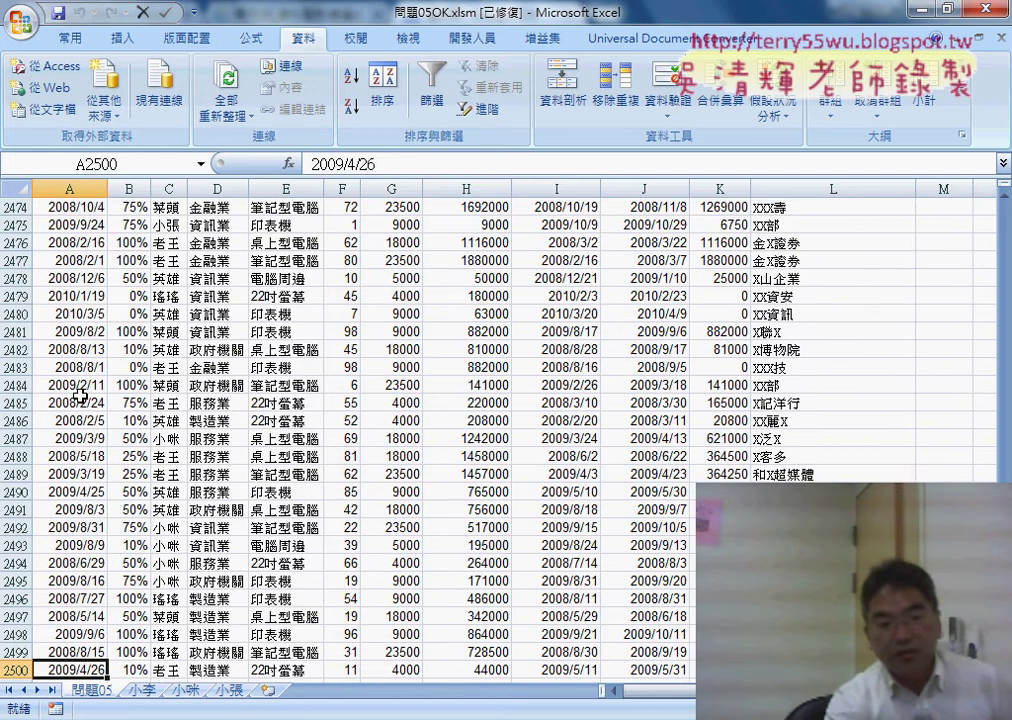
pyautogui.scroll(-2, 79, 400)
pyautogui.scroll(-1, 85, 560)
pyautogui.moveTo(16, 509); pyautogui.dragTo(18, 349)
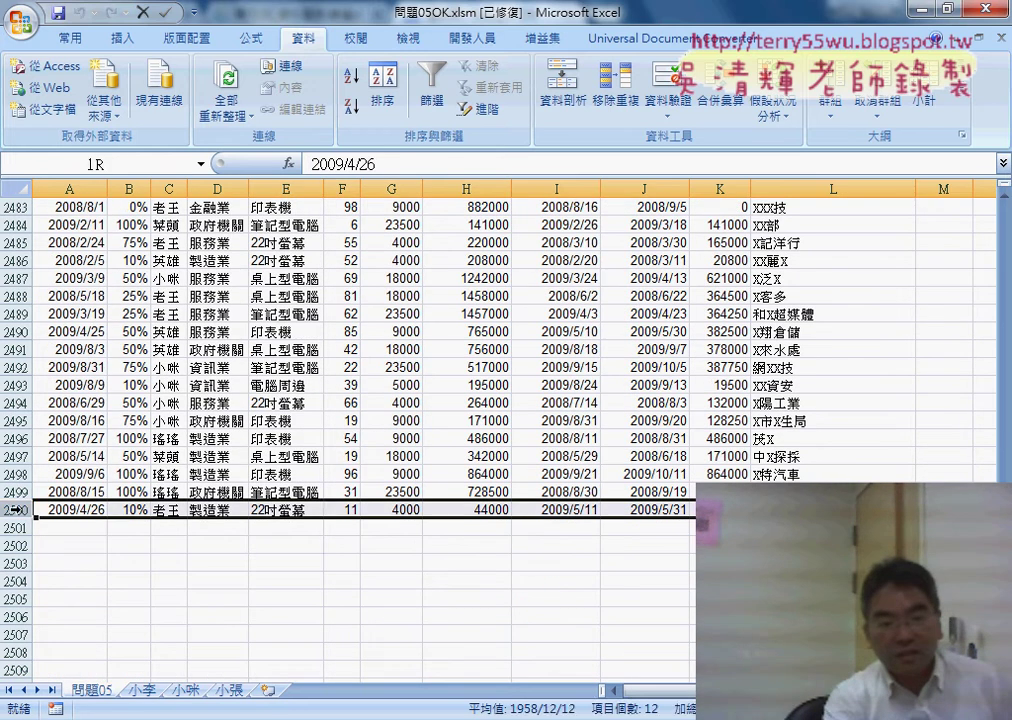
pyautogui.rightClick(80, 380)
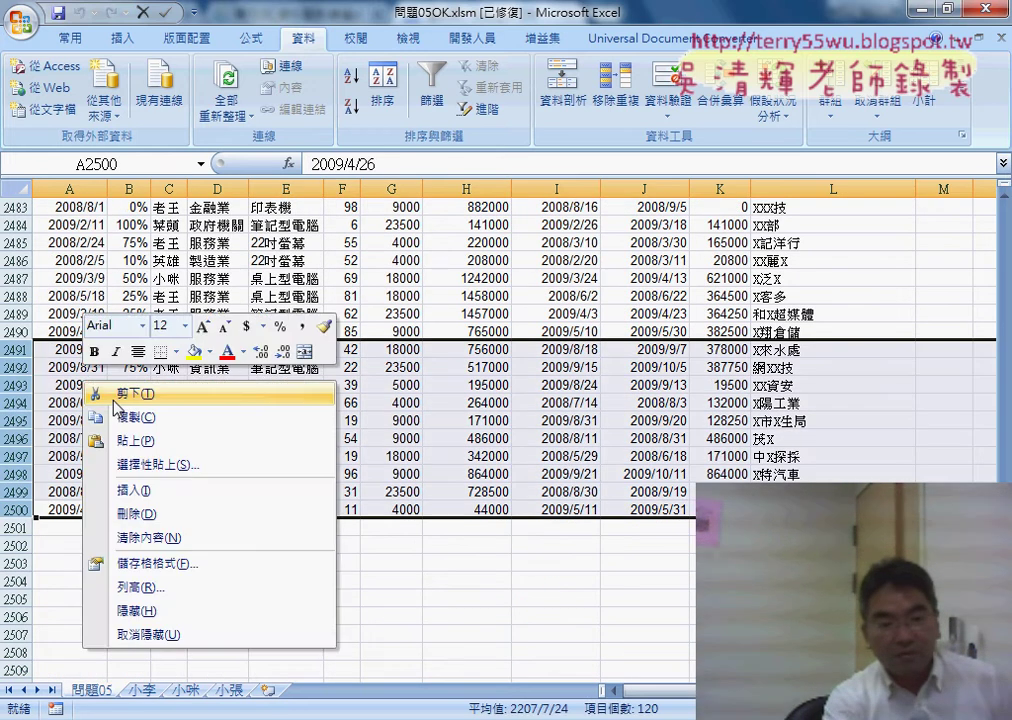
pyautogui.click(105, 388)
# Step: Paste the copied rows at A2501 so the data now ends at row 2510
pyautogui.click(66, 527)
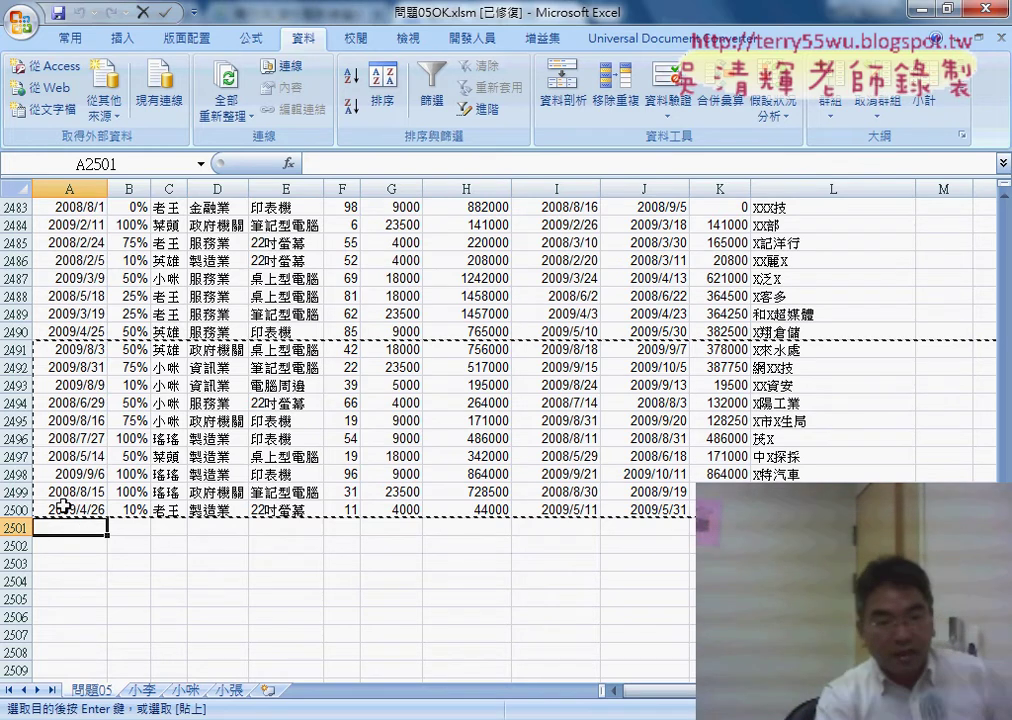
pyautogui.rightClick(57, 535)
pyautogui.moveTo(190, 369)
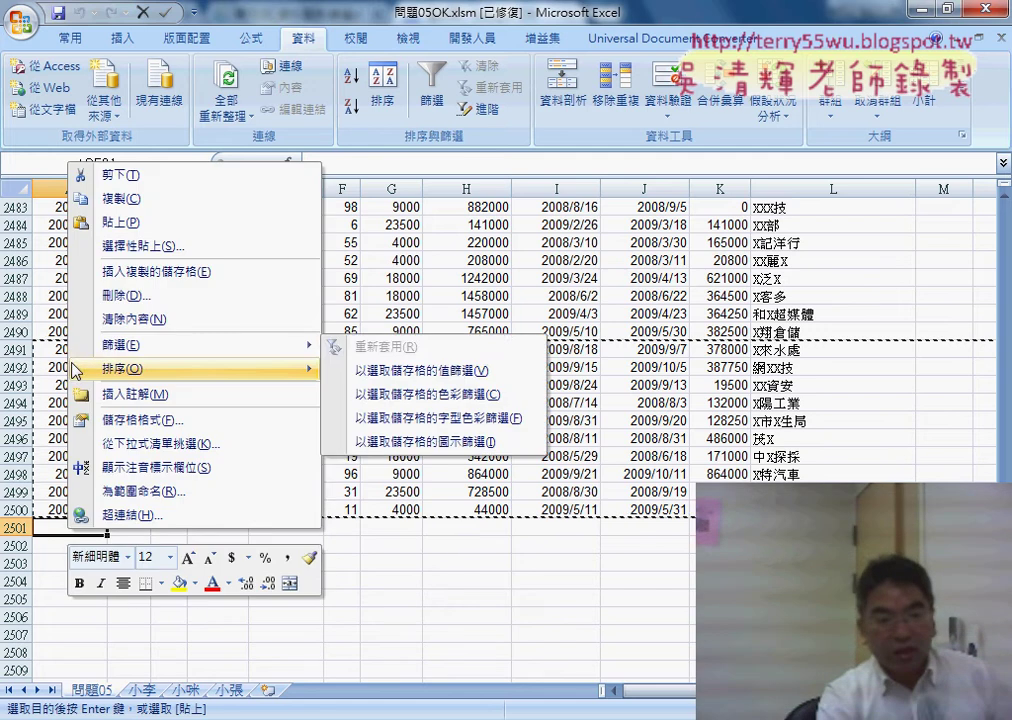
pyautogui.click(56, 532)
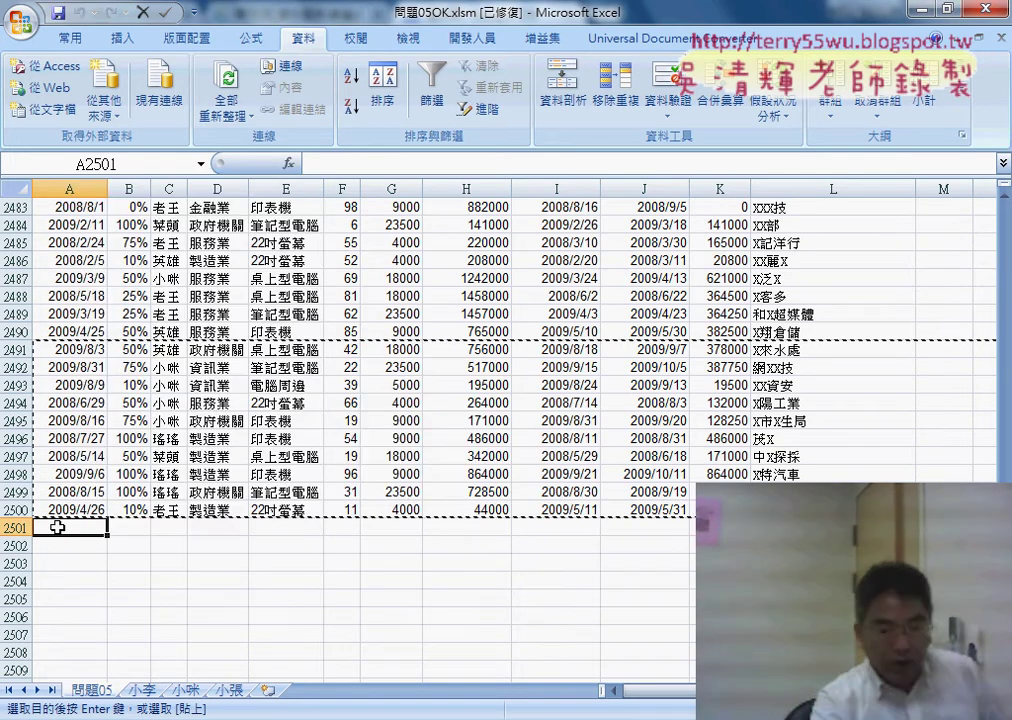
pyautogui.hotkey('ctrl', 'v')
pyautogui.scroll(-3, 196, 453)
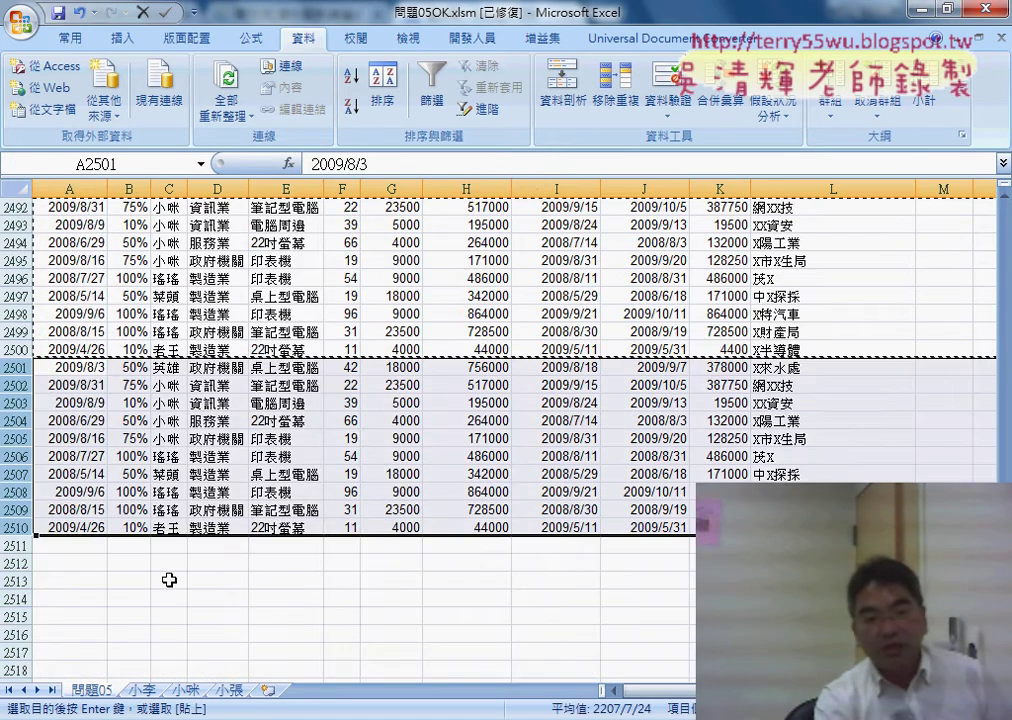
pyautogui.click(95, 527)
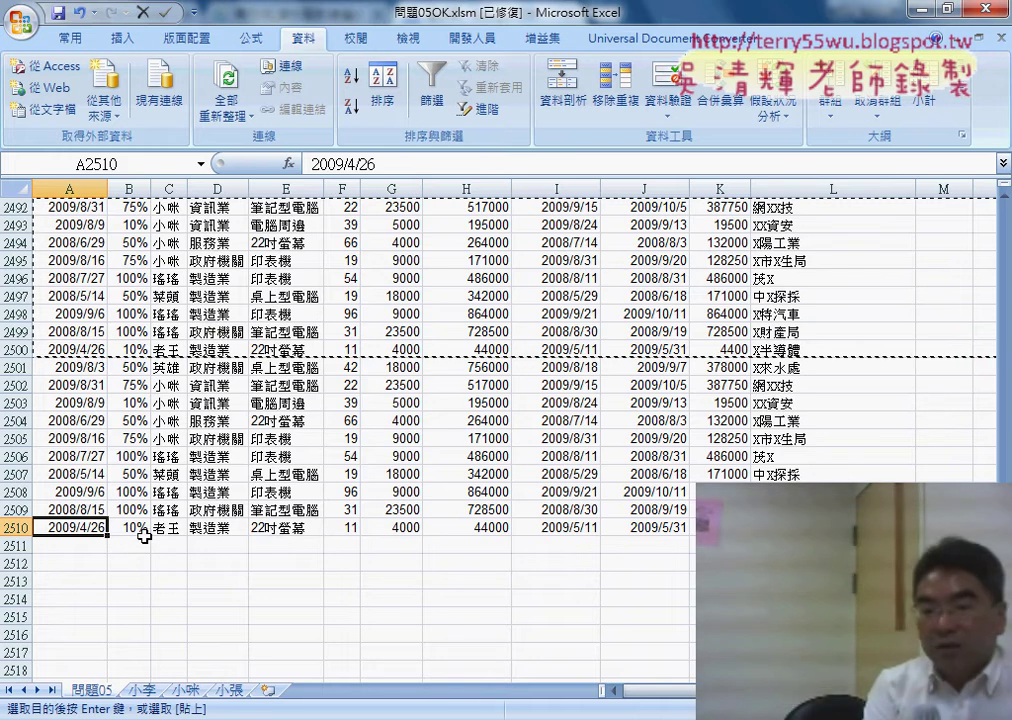
pyautogui.click(480, 590)
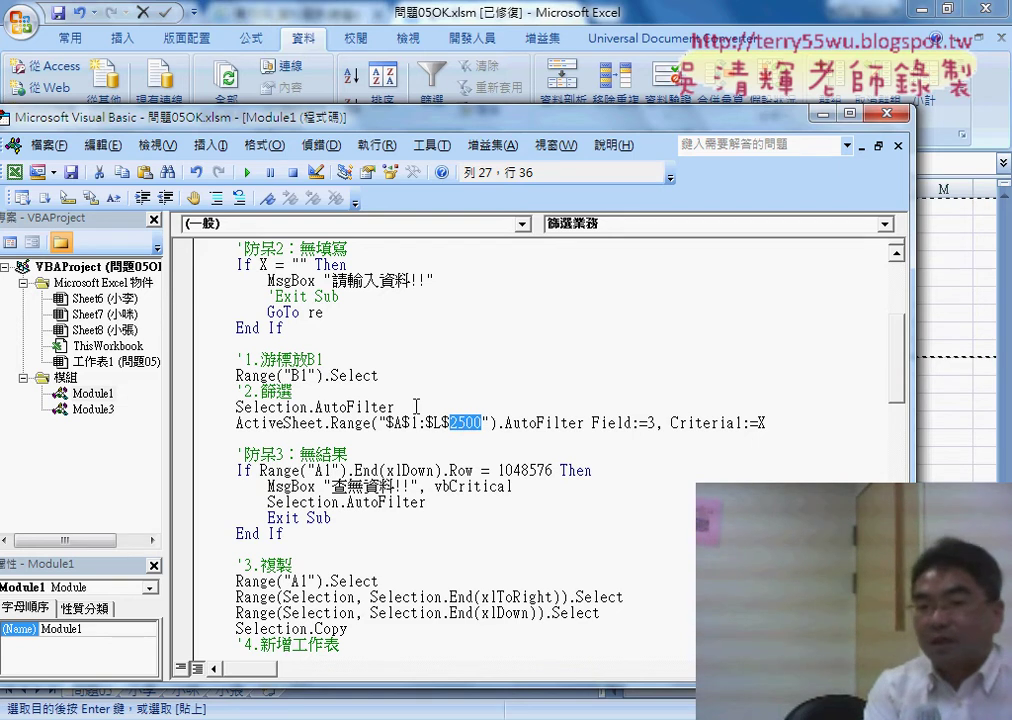
# Step: Insert the line i = Range("A2").End(xlDown).Row right after Selection.AutoFilter
pyautogui.click(420, 407)
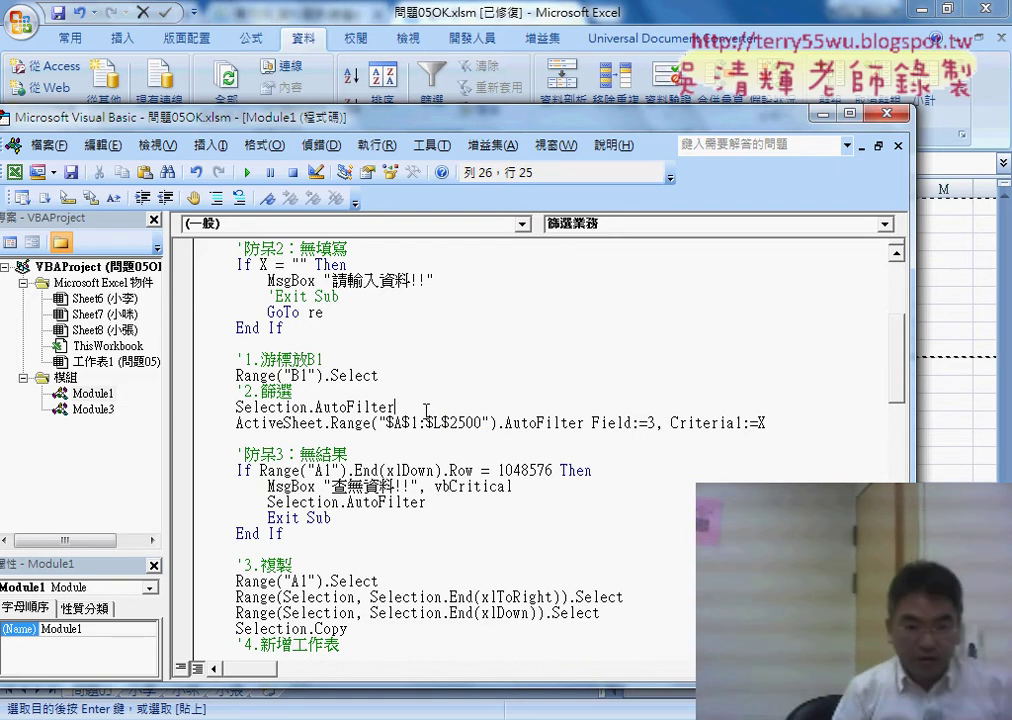
pyautogui.press('Return')
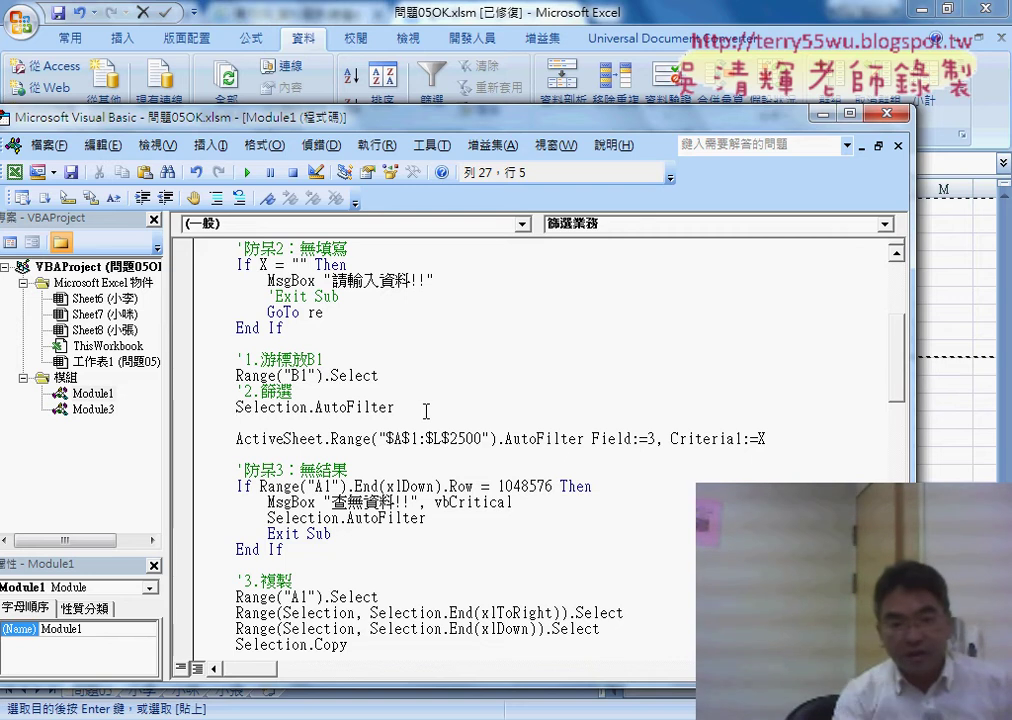
pyautogui.scroll(3, 425, 411)
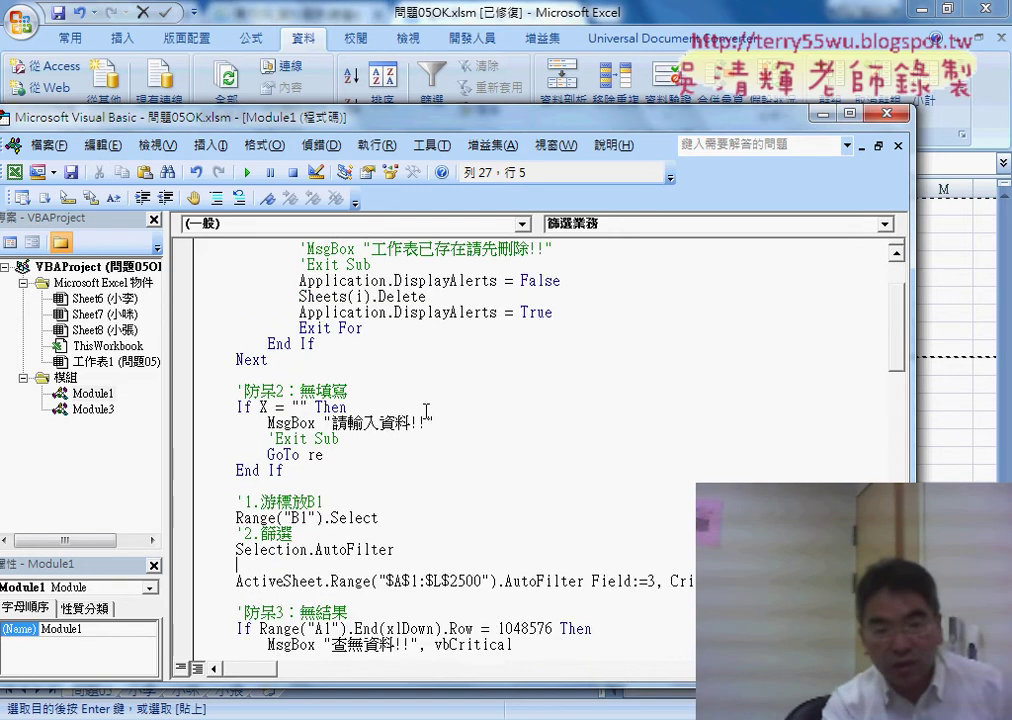
pyautogui.scroll(2, 425, 411)
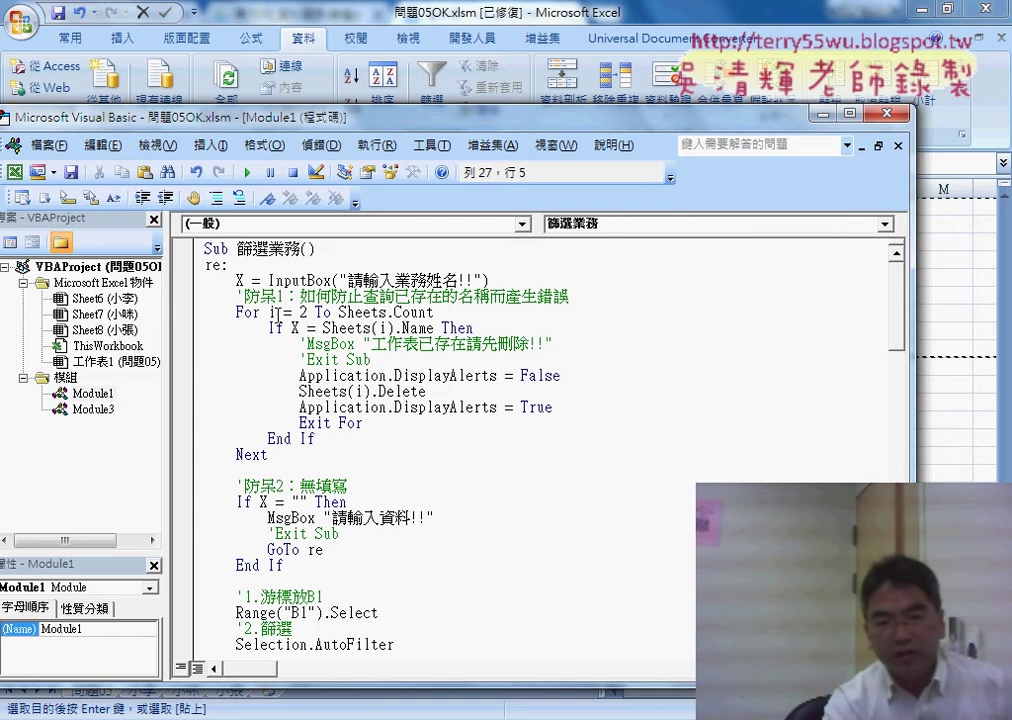
pyautogui.scroll(-2, 274, 312)
pyautogui.scroll(2, 278, 350)
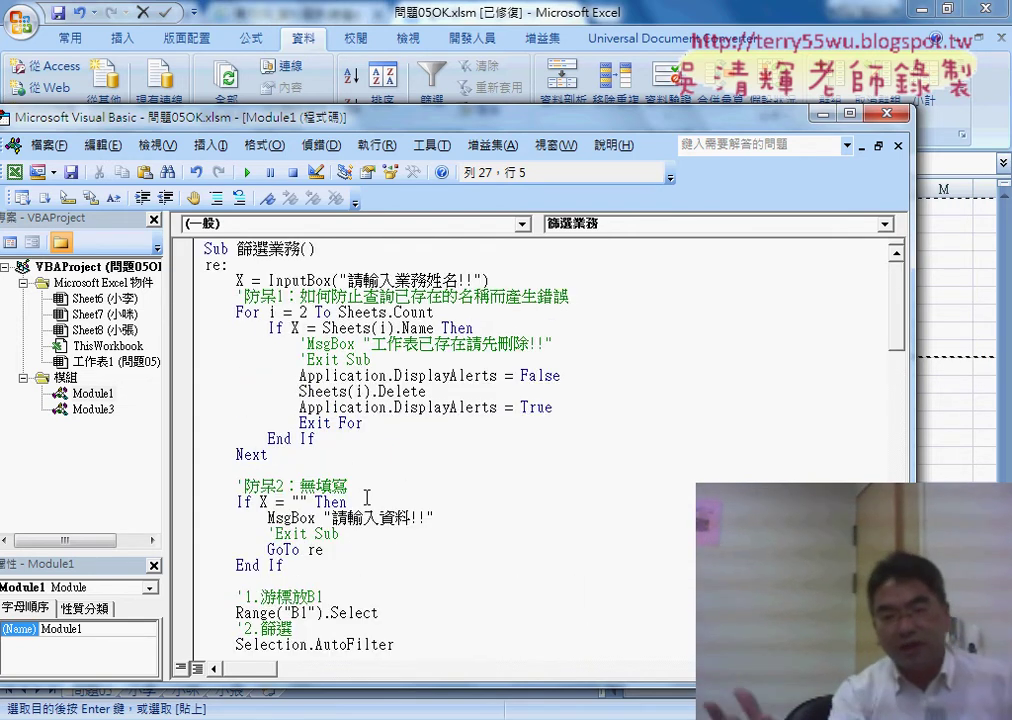
pyautogui.scroll(-2, 367, 497)
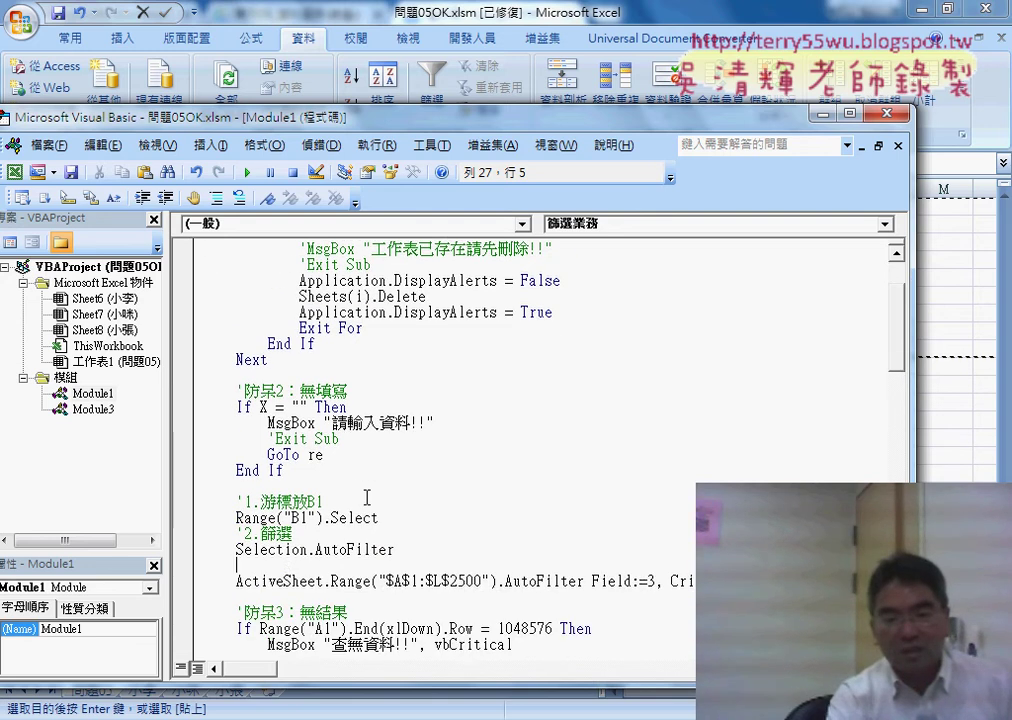
pyautogui.scroll(-3, 355, 480)
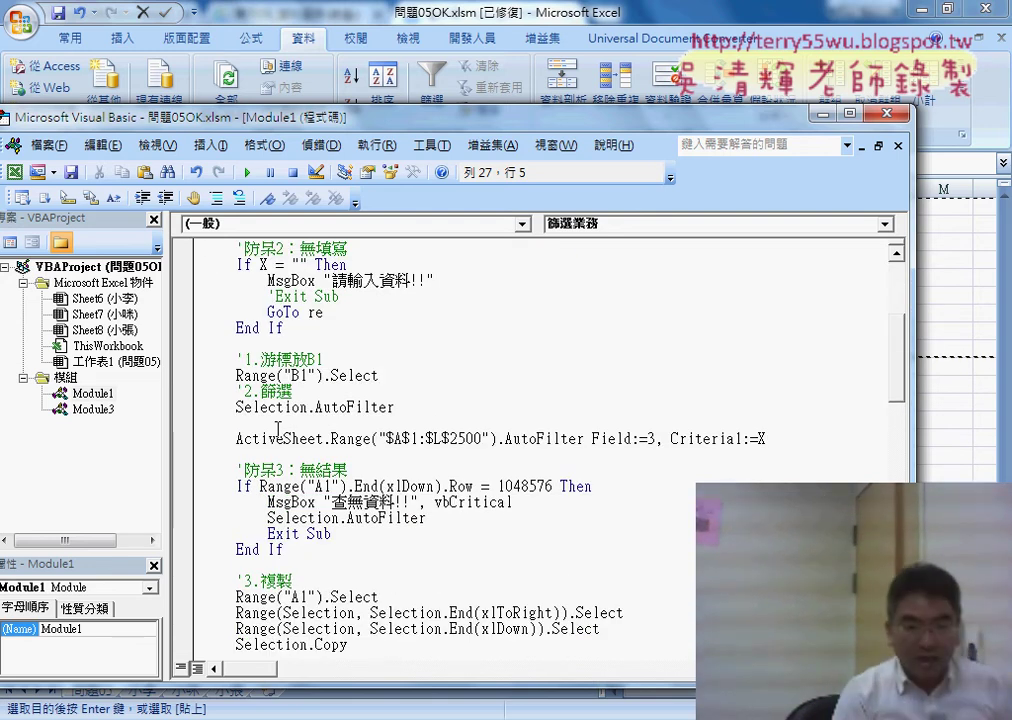
pyautogui.write('i=')
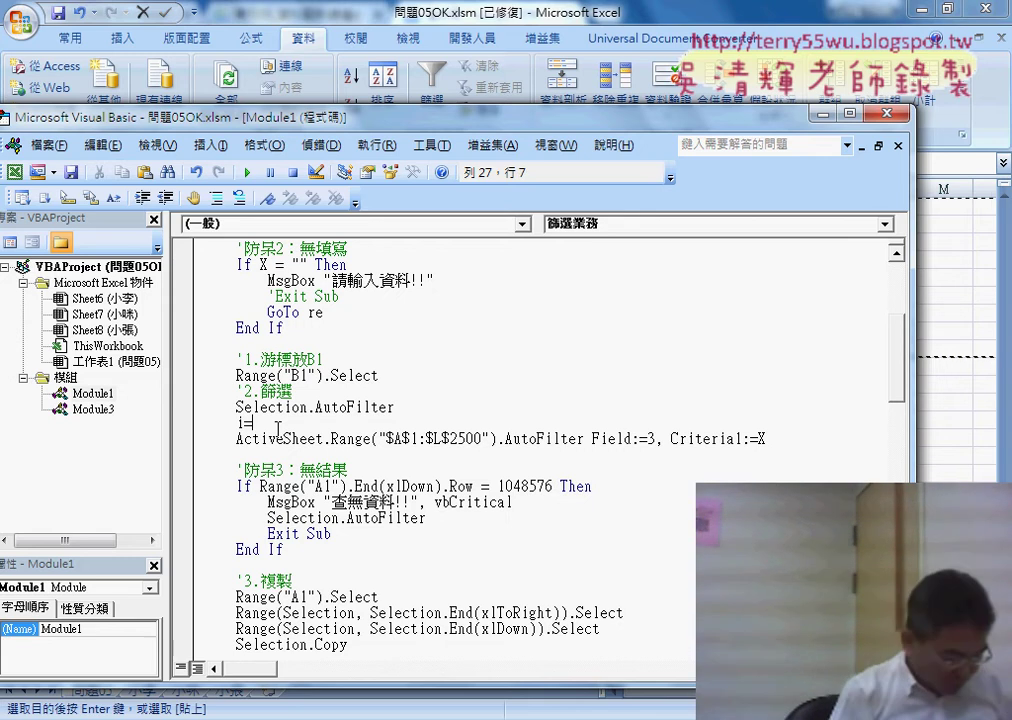
pyautogui.write('rang')
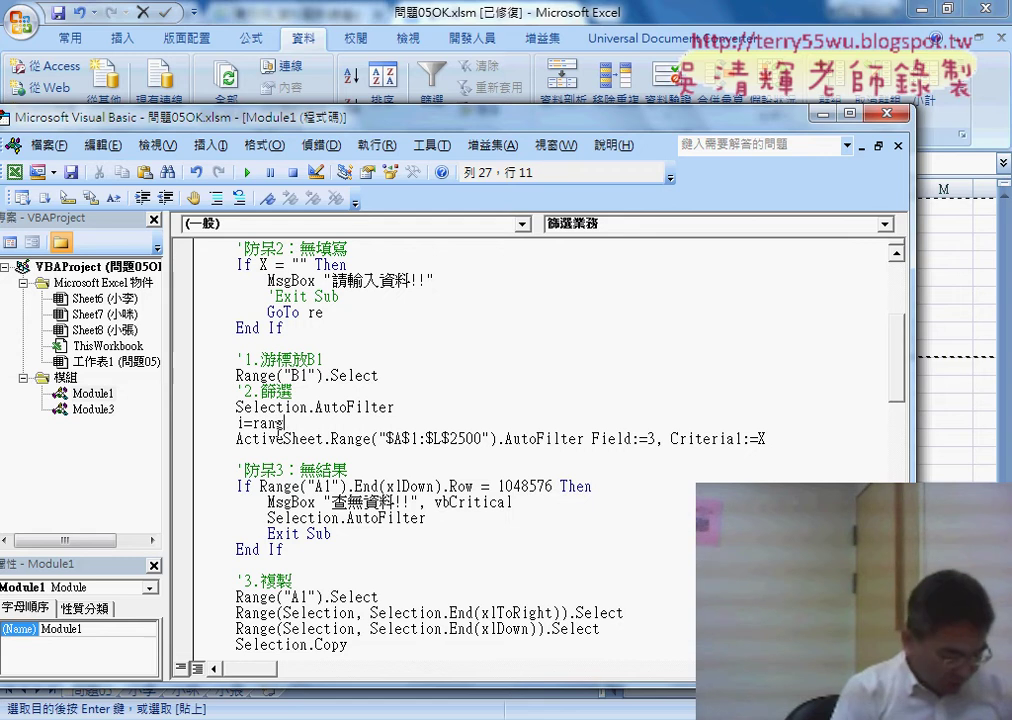
pyautogui.write('e(')
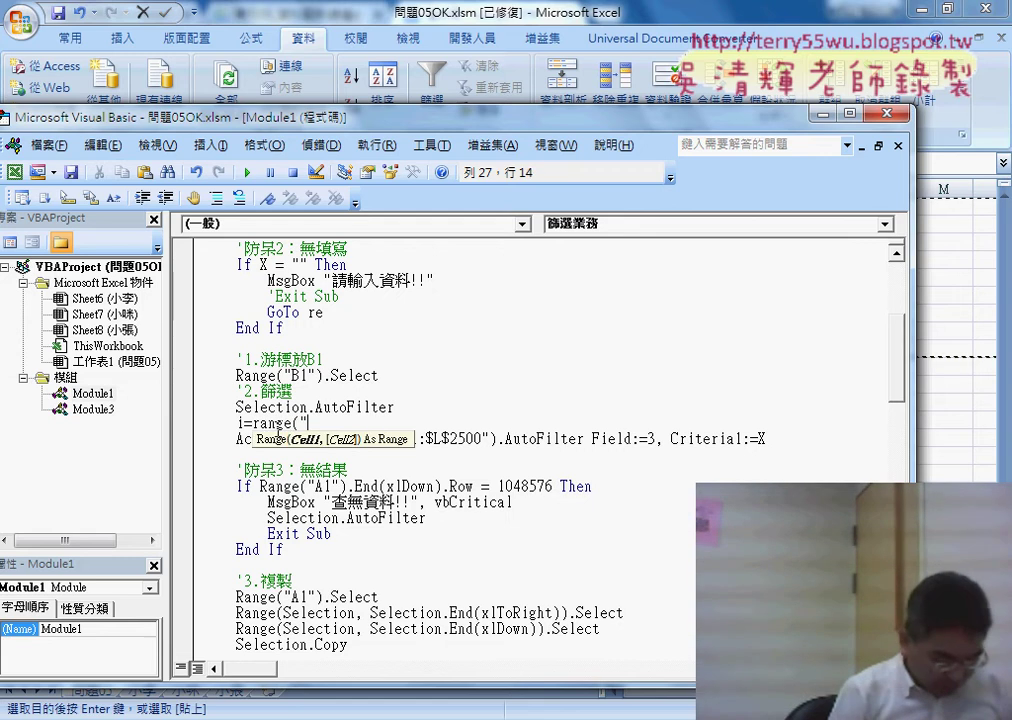
pyautogui.write('A2"')
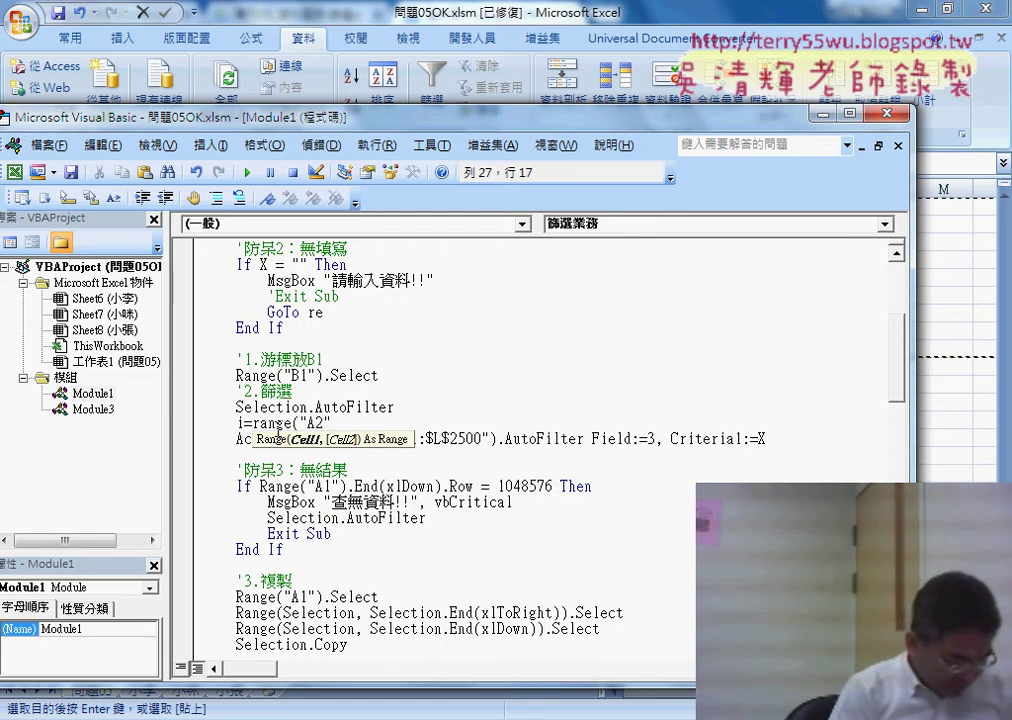
pyautogui.write(').e')
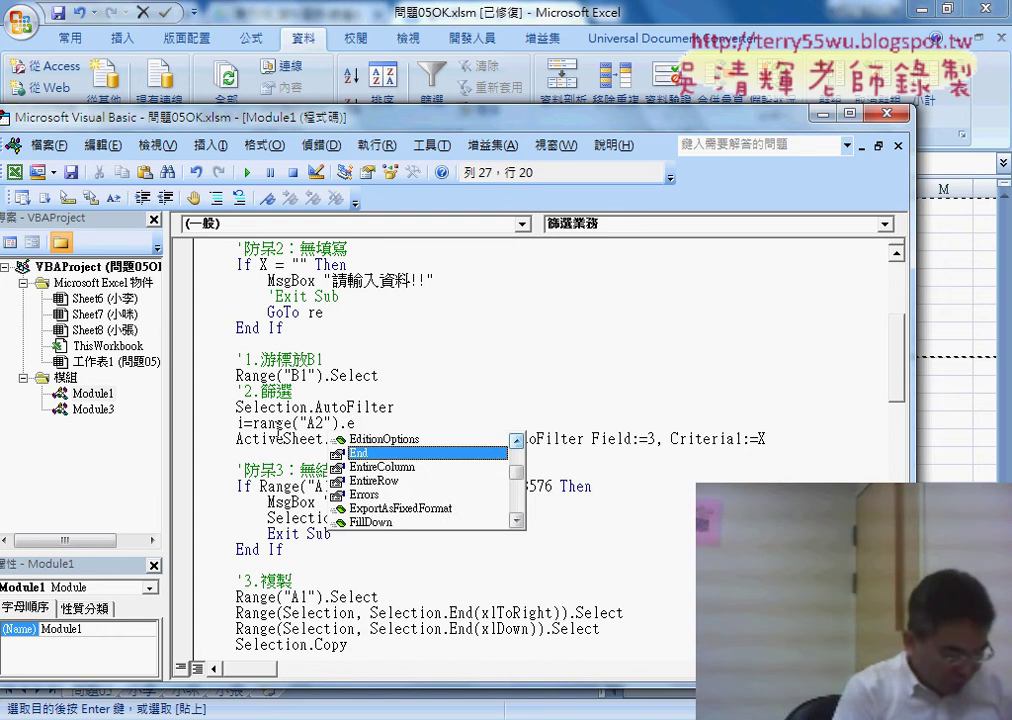
pyautogui.write('nd (xld ')
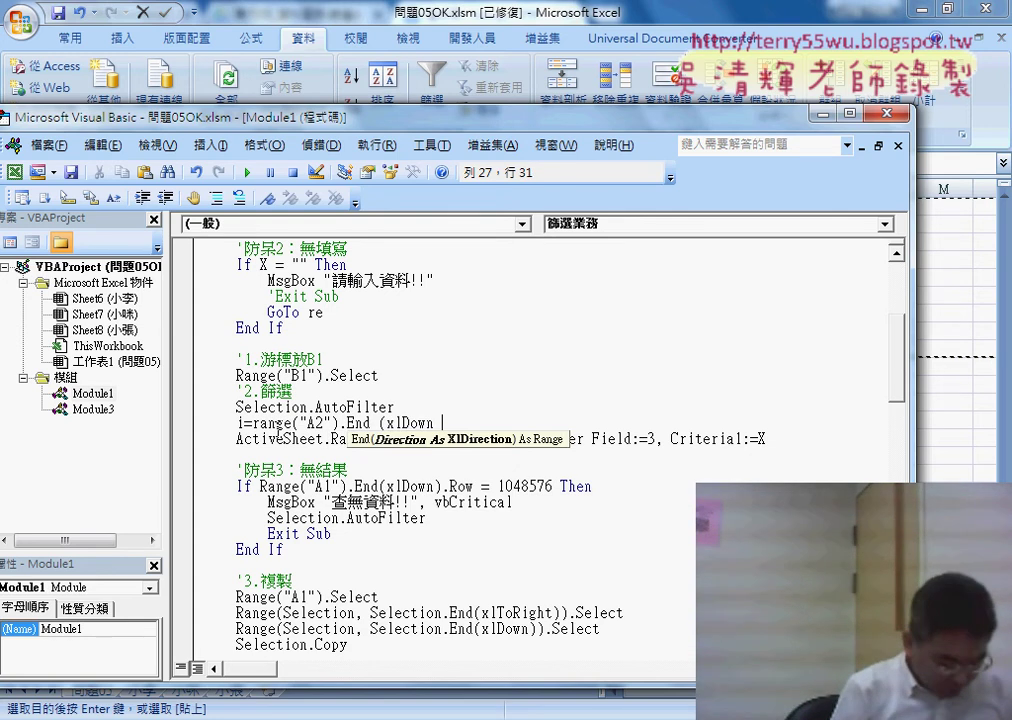
pyautogui.write(').ro')
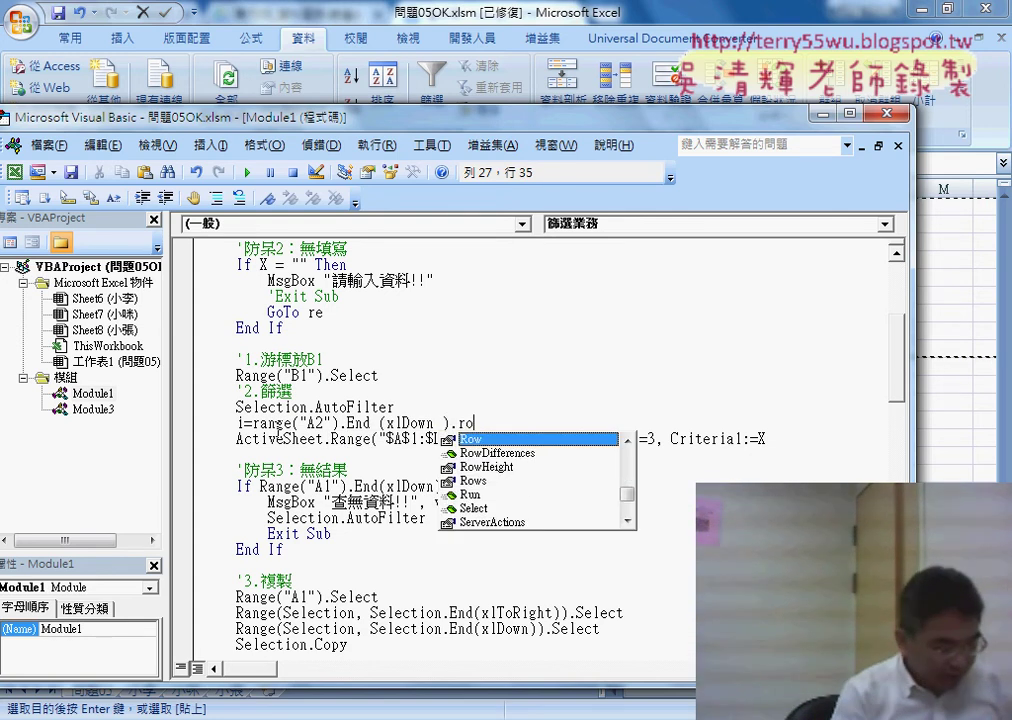
pyautogui.write('w')
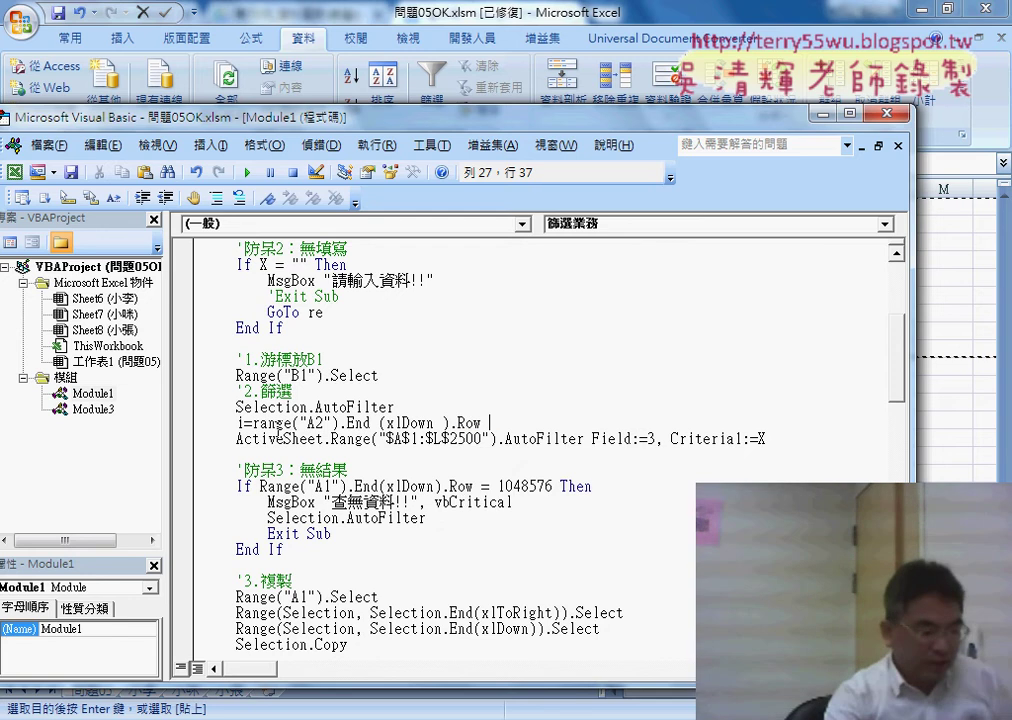
pyautogui.click(356, 487)
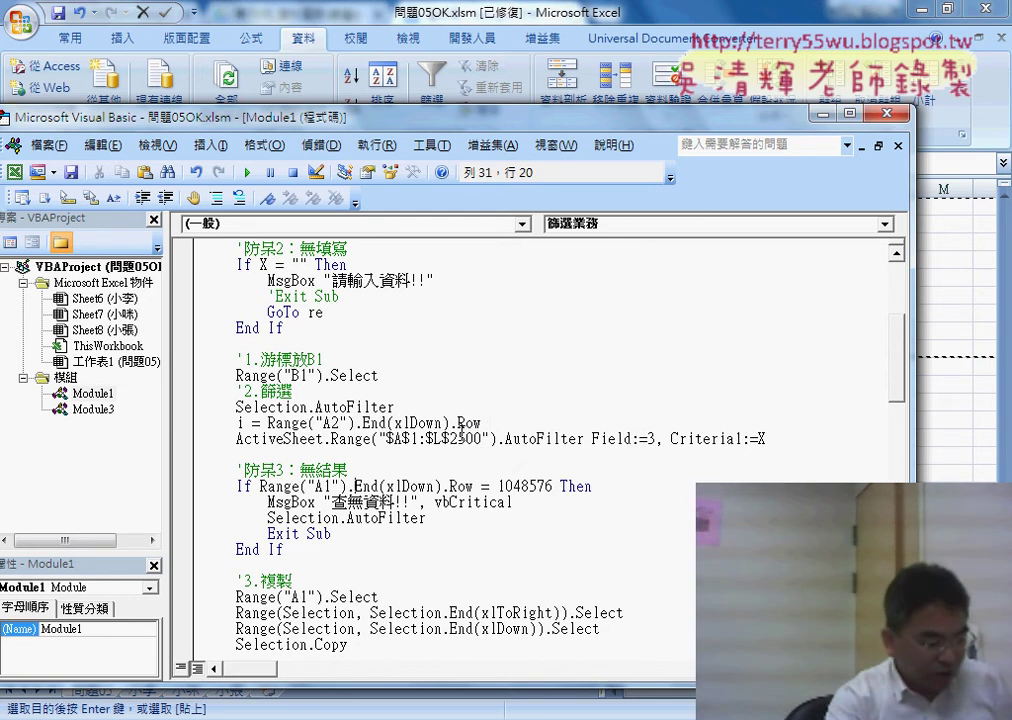
pyautogui.moveTo(481, 423); pyautogui.dragTo(268, 423)
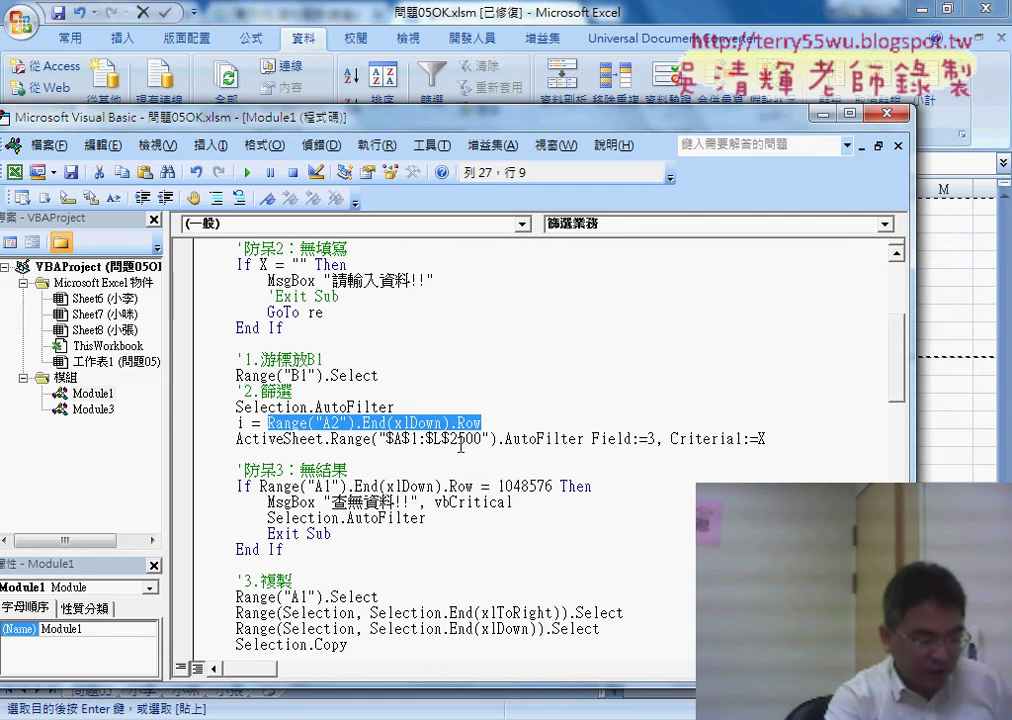
# Step: Replace 2500 in the AutoFilter range with " & i" so it reads "$A$1:$L$" & i
pyautogui.moveTo(450, 439); pyautogui.dragTo(483, 439)
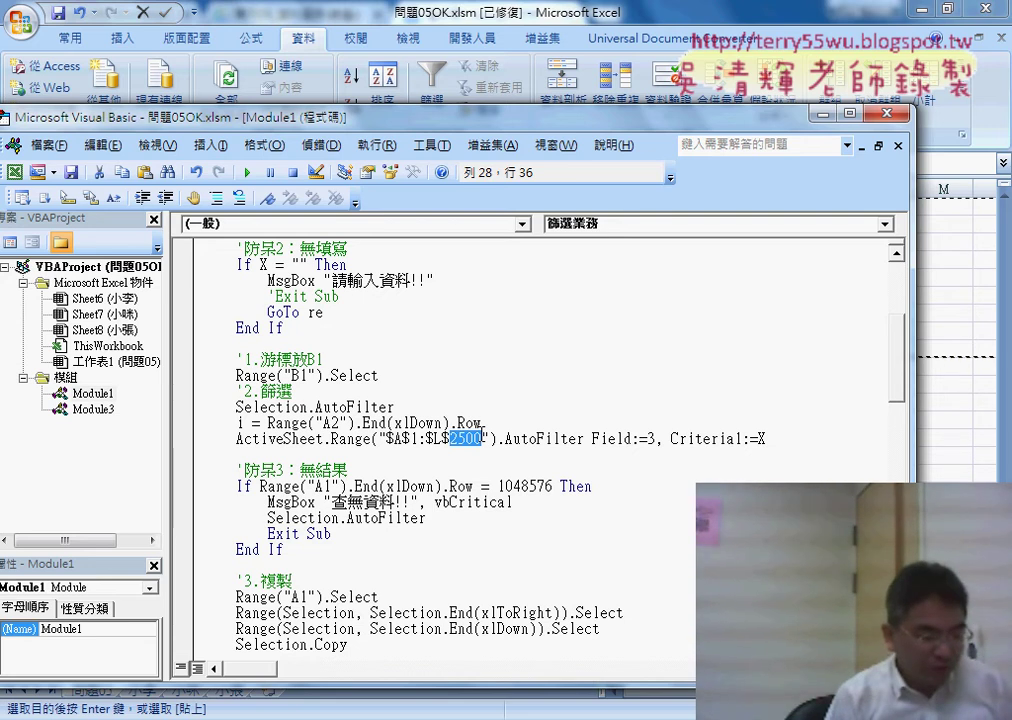
pyautogui.press('Delete')
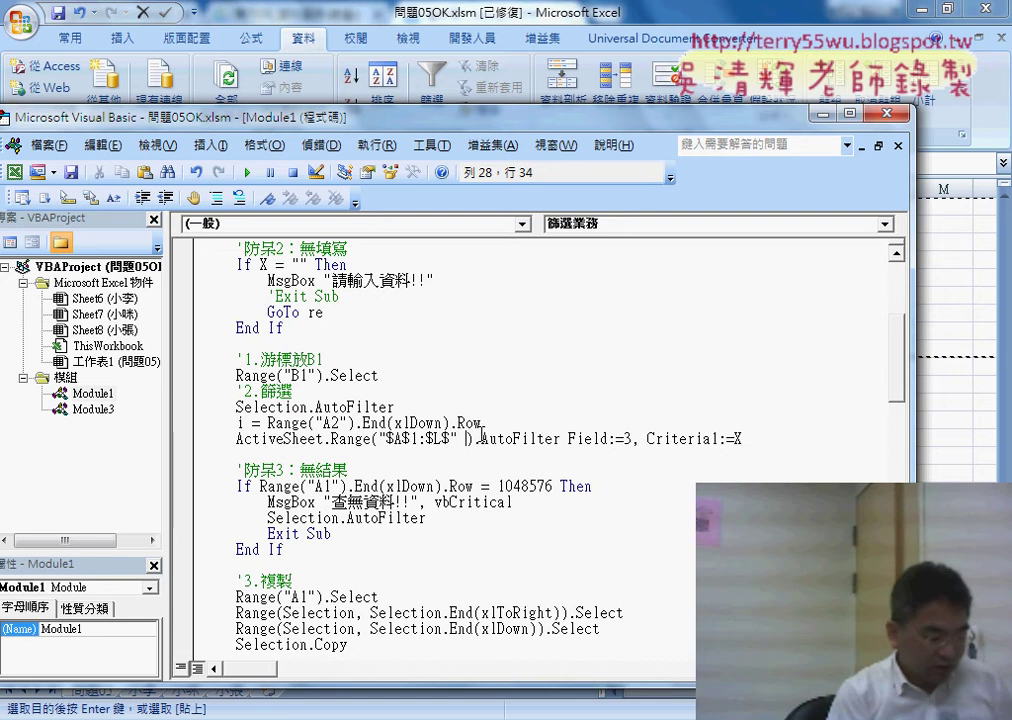
pyautogui.write('& ')
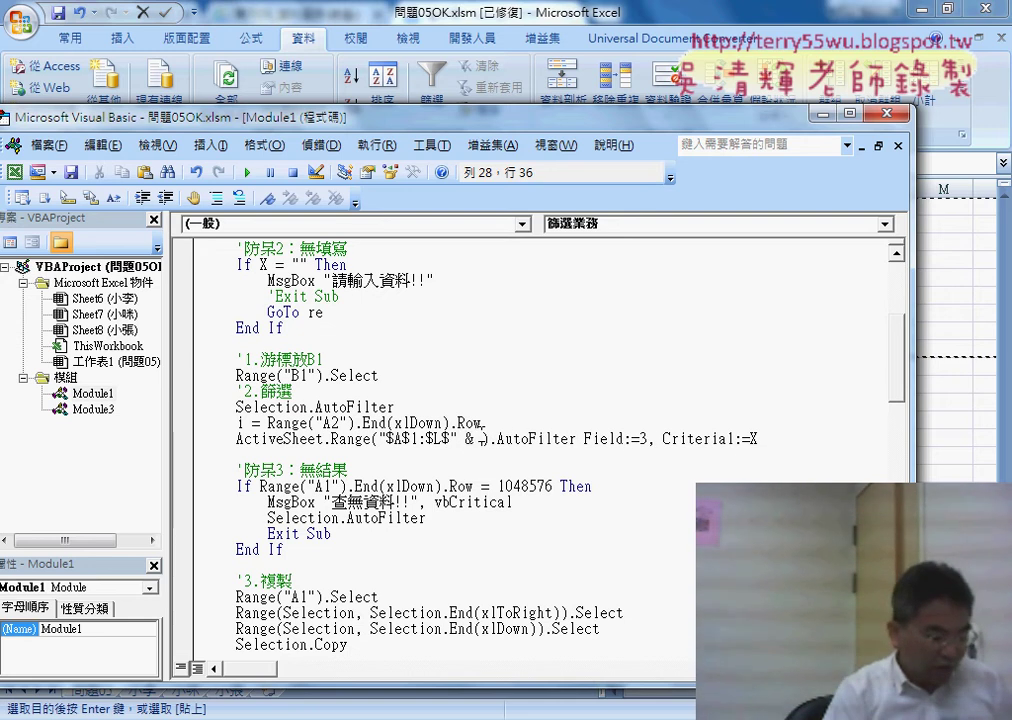
pyautogui.write('i')
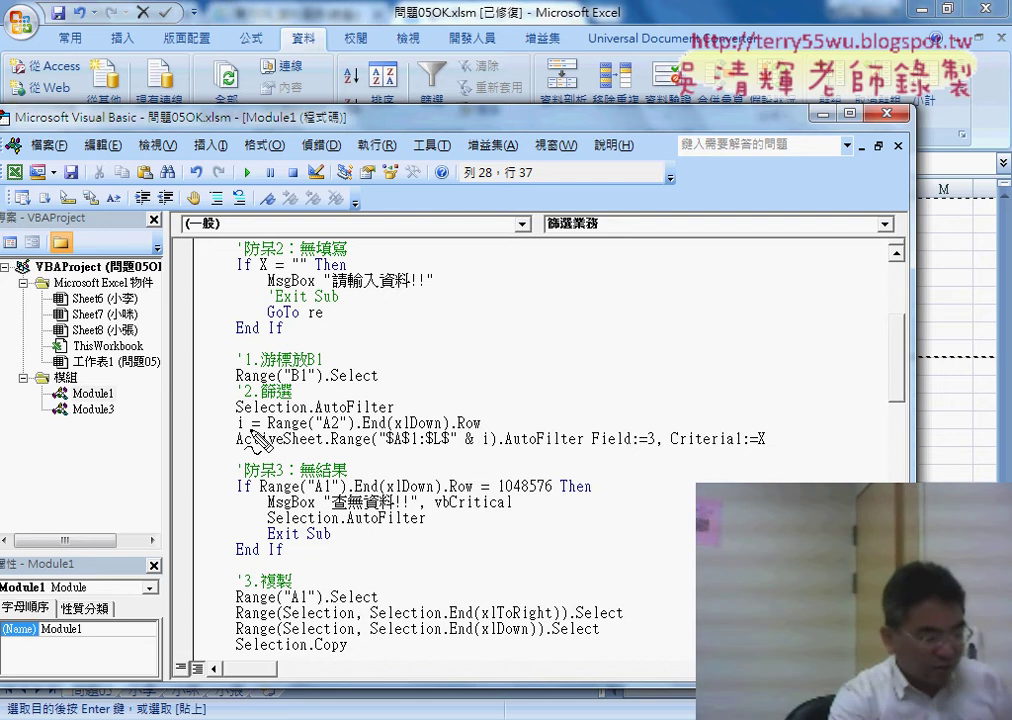
pyautogui.moveTo(232, 428); pyautogui.dragTo(247, 428)
pyautogui.moveTo(359, 367)
pyautogui.mouseDown()
pyautogui.moveTo(397, 381)
pyautogui.moveTo(414, 364)
pyautogui.mouseUp()
pyautogui.moveTo(462, 449); pyautogui.dragTo(475, 455)
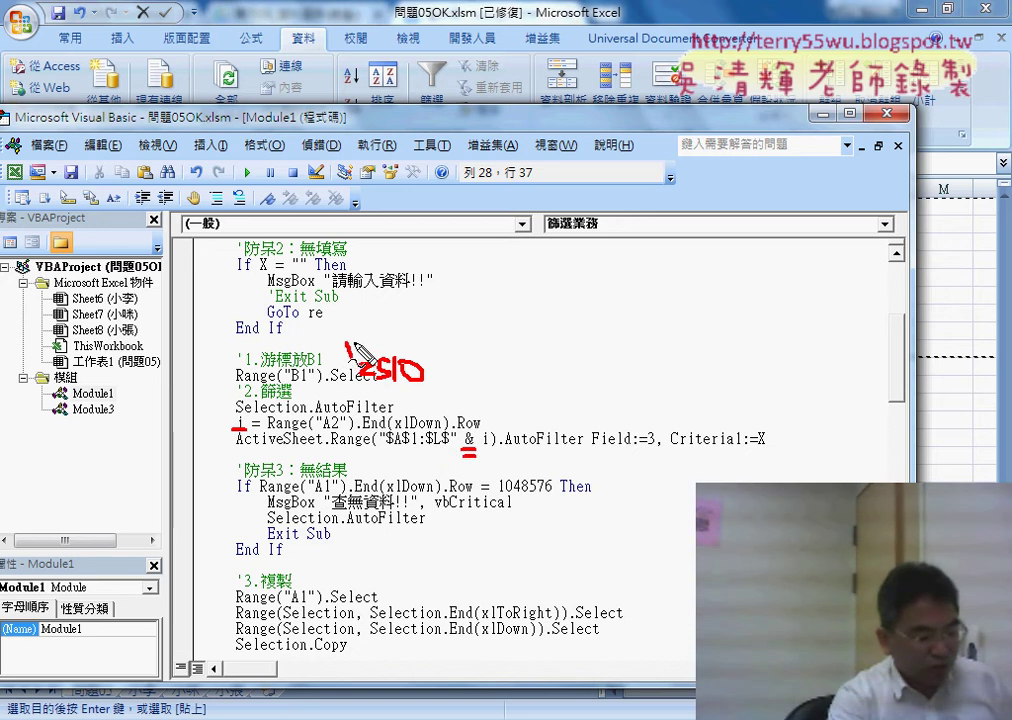
pyautogui.moveTo(355, 340); pyautogui.dragTo(360, 352)
pyautogui.moveTo(433, 343); pyautogui.dragTo(431, 352)
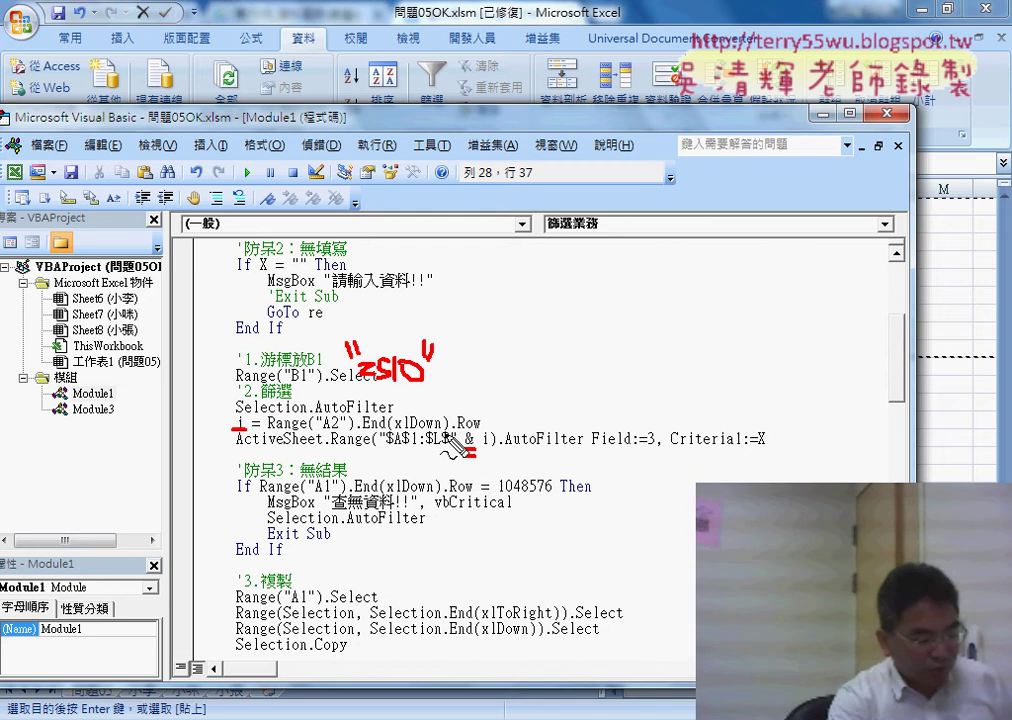
pyautogui.moveTo(386, 449); pyautogui.dragTo(420, 449)
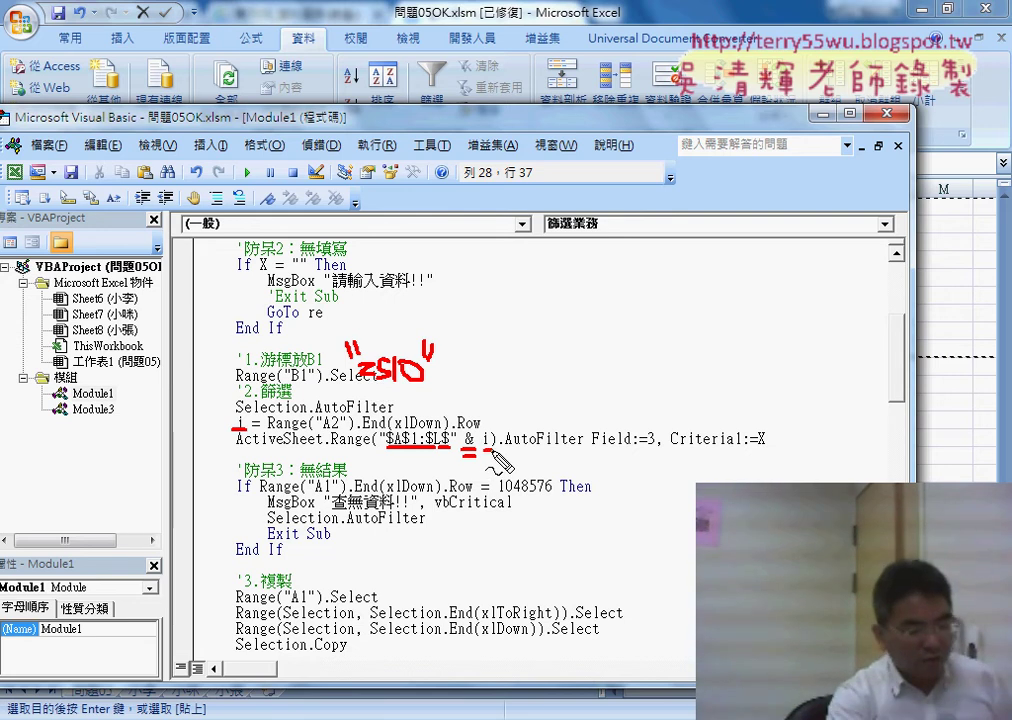
pyautogui.moveTo(482, 451); pyautogui.dragTo(493, 451)
pyautogui.moveTo(482, 456); pyautogui.dragTo(495, 456)
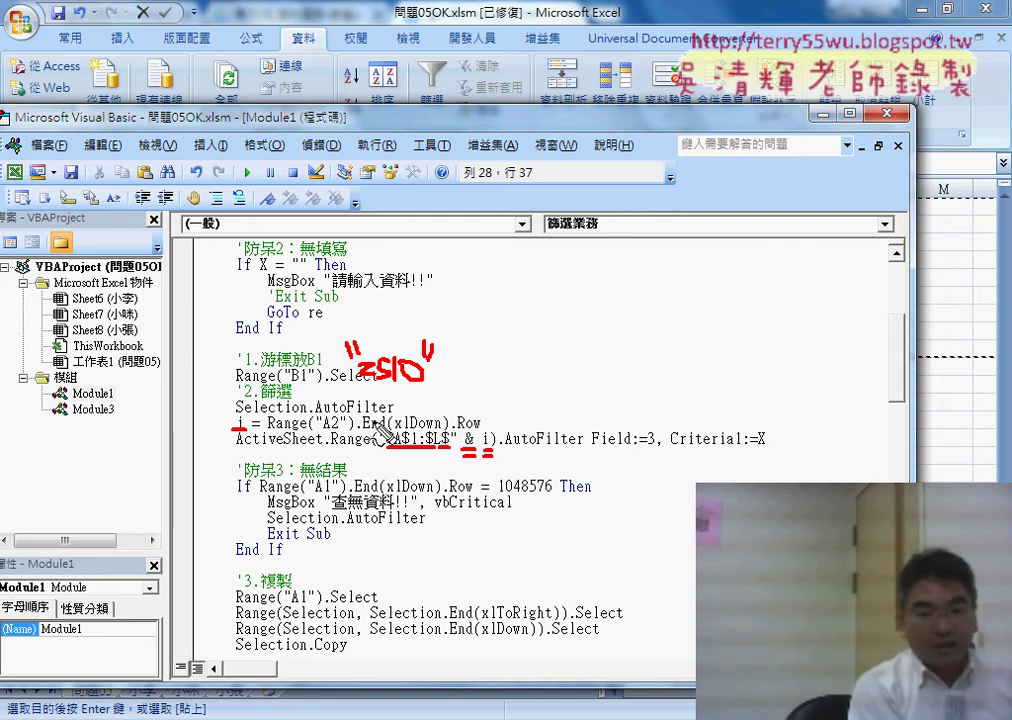
pyautogui.press('Escape')
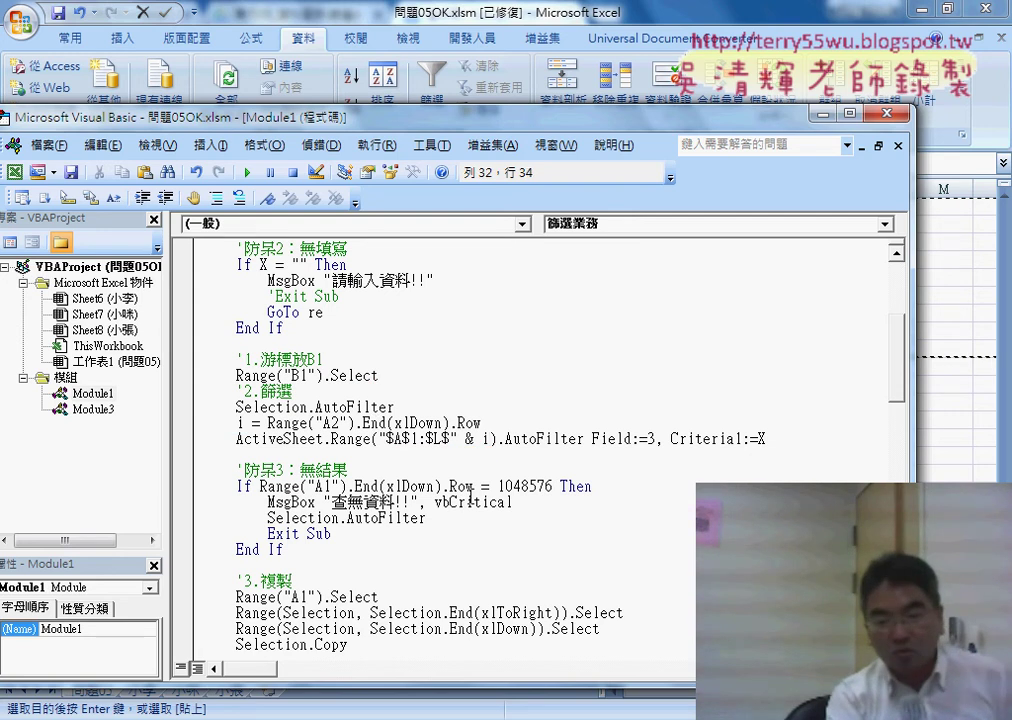
# Step: In the Google Docs notes, highlight the loop-back and row/column headings and the 方法1 code using r
pyautogui.hotkey('alt', 'Tab')
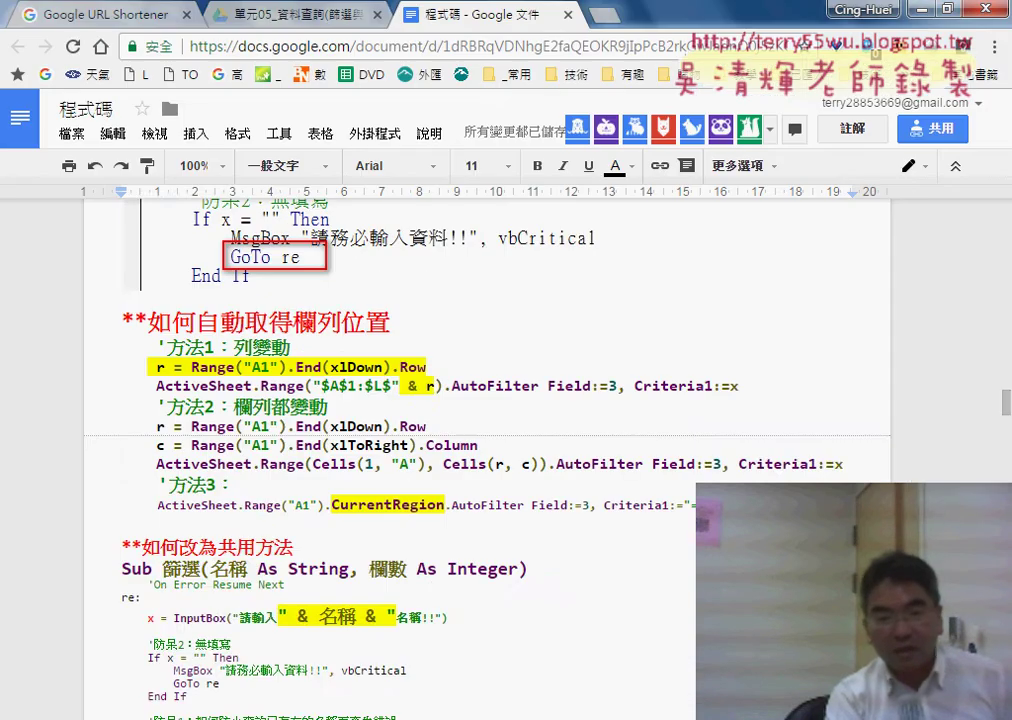
pyautogui.scroll(3, 433, 580)
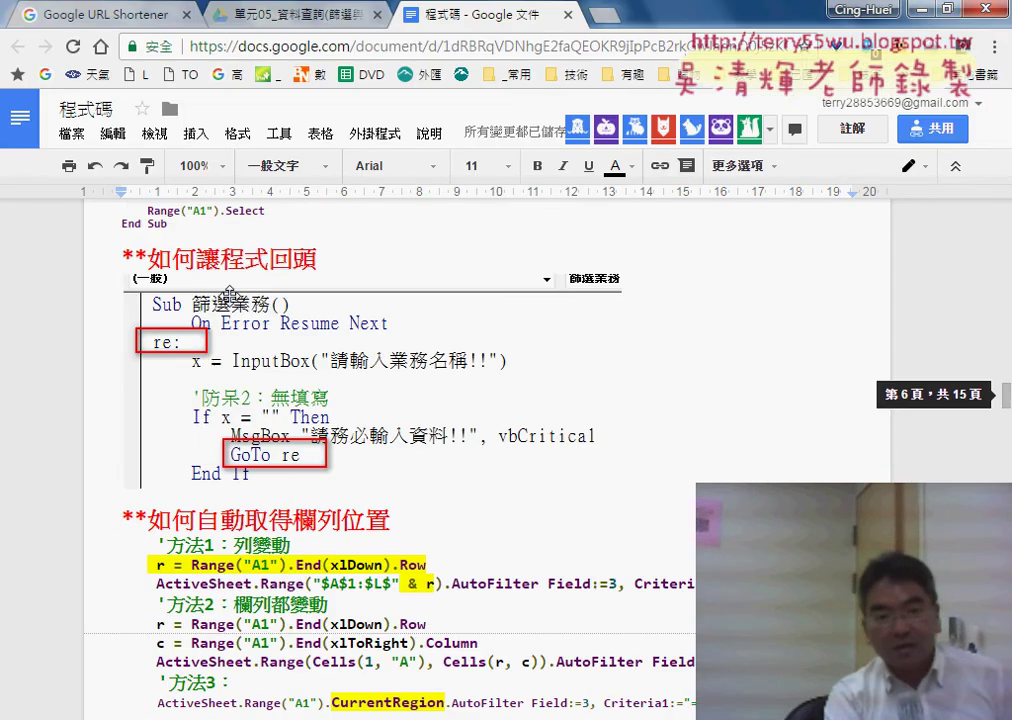
pyautogui.moveTo(147, 259); pyautogui.dragTo(314, 258)
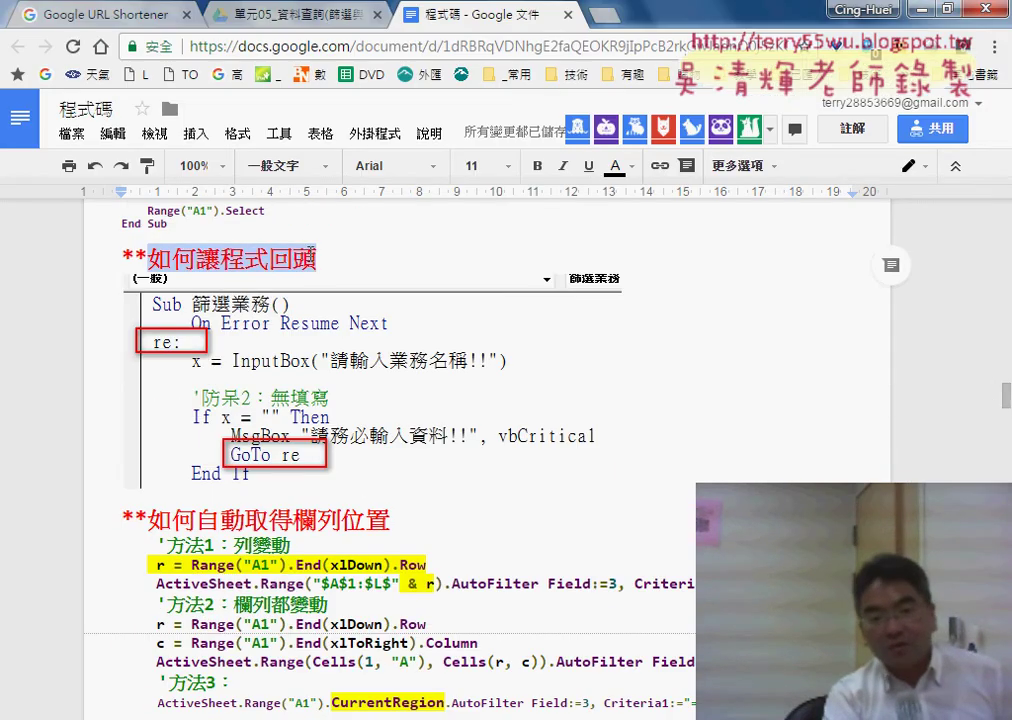
pyautogui.moveTo(148, 521); pyautogui.dragTo(389, 521)
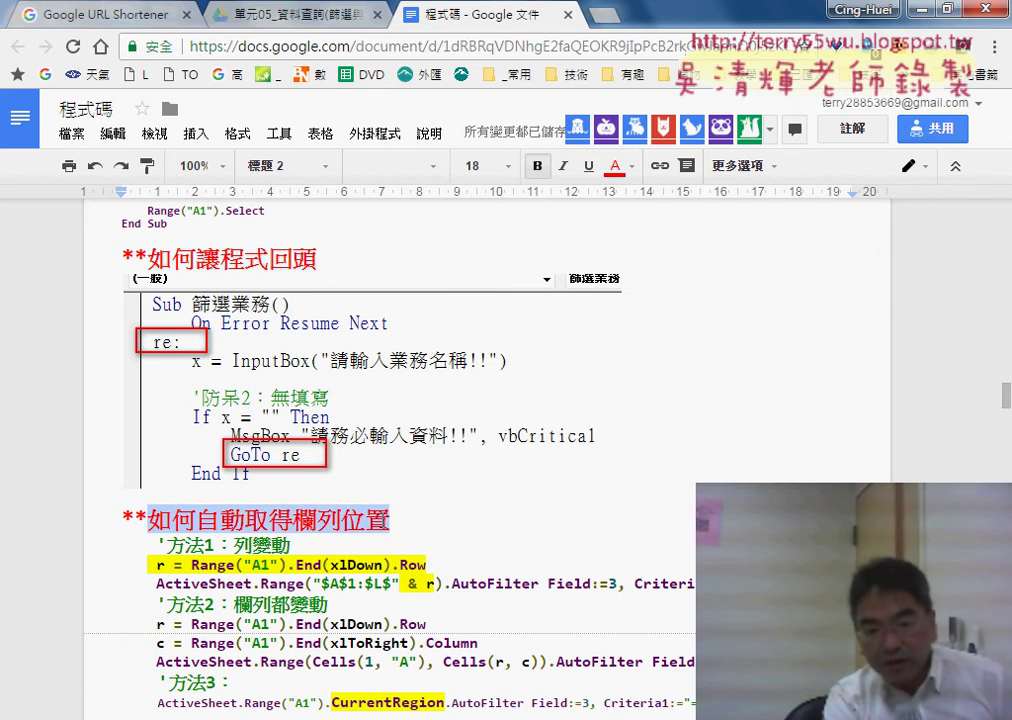
pyautogui.moveTo(342, 519); pyautogui.dragTo(317, 520)
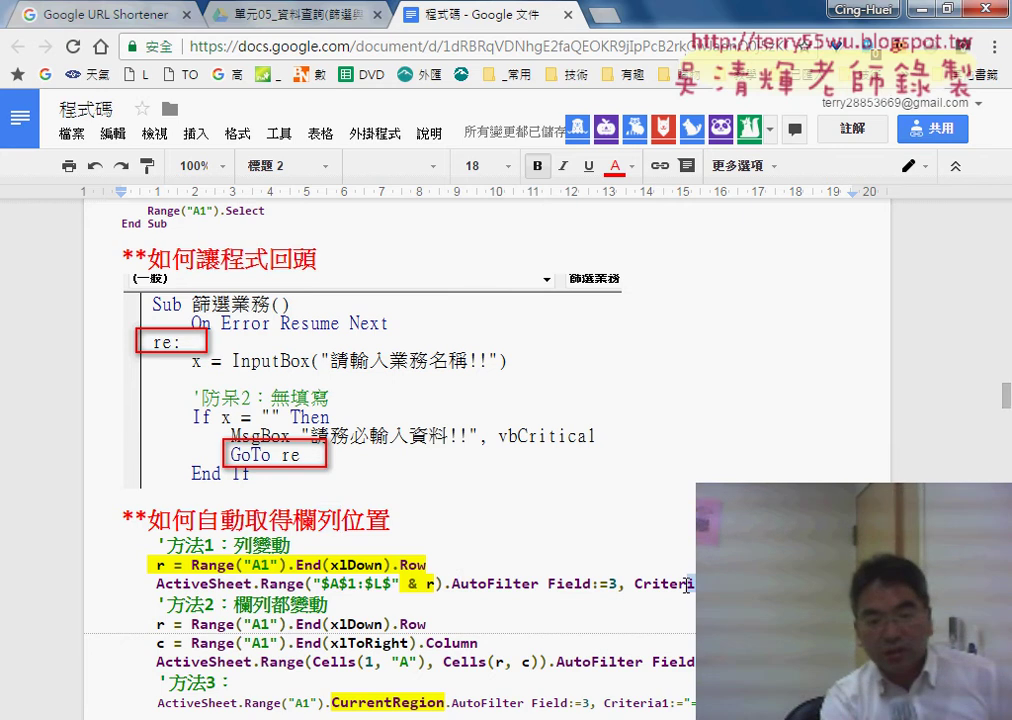
pyautogui.moveTo(686, 585); pyautogui.dragTo(110, 549)
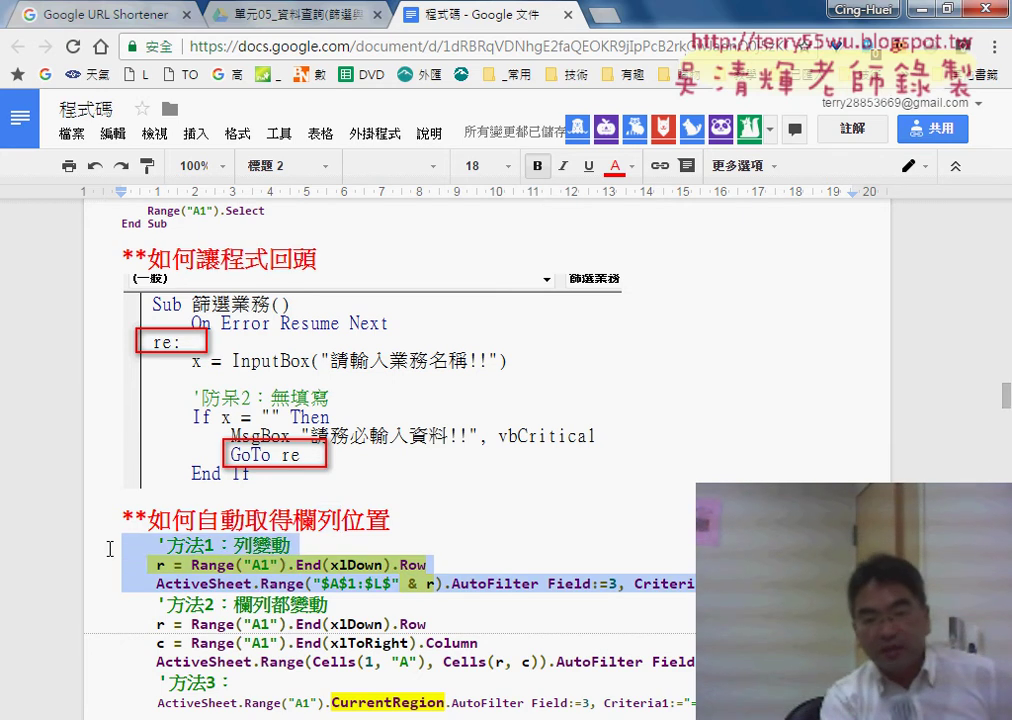
pyautogui.click(160, 565)
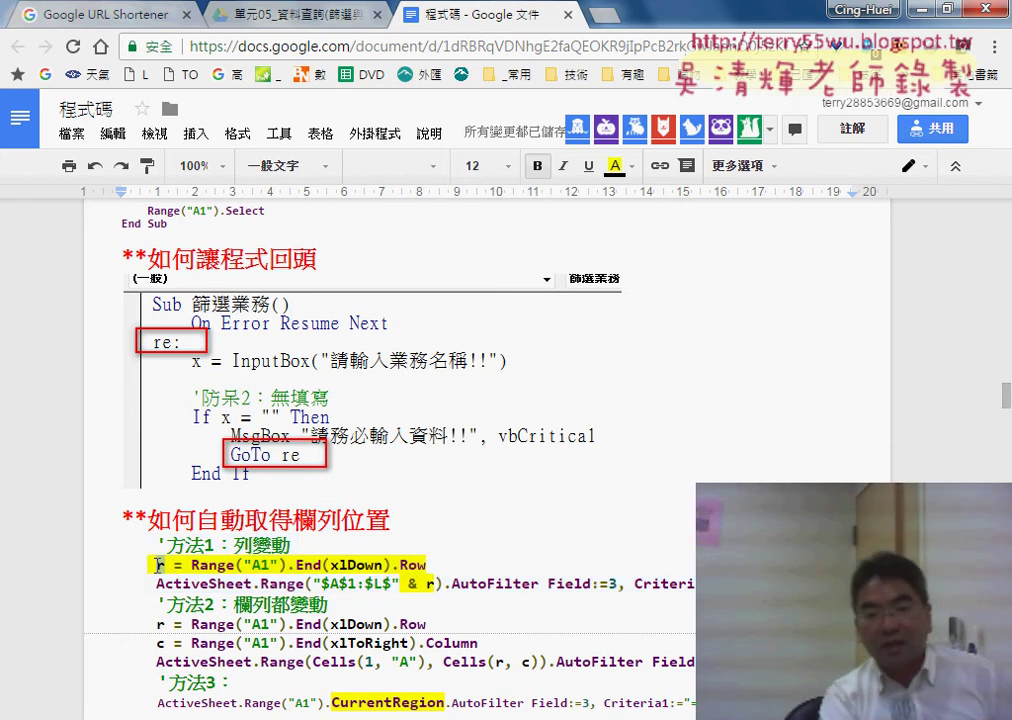
pyautogui.click(428, 584)
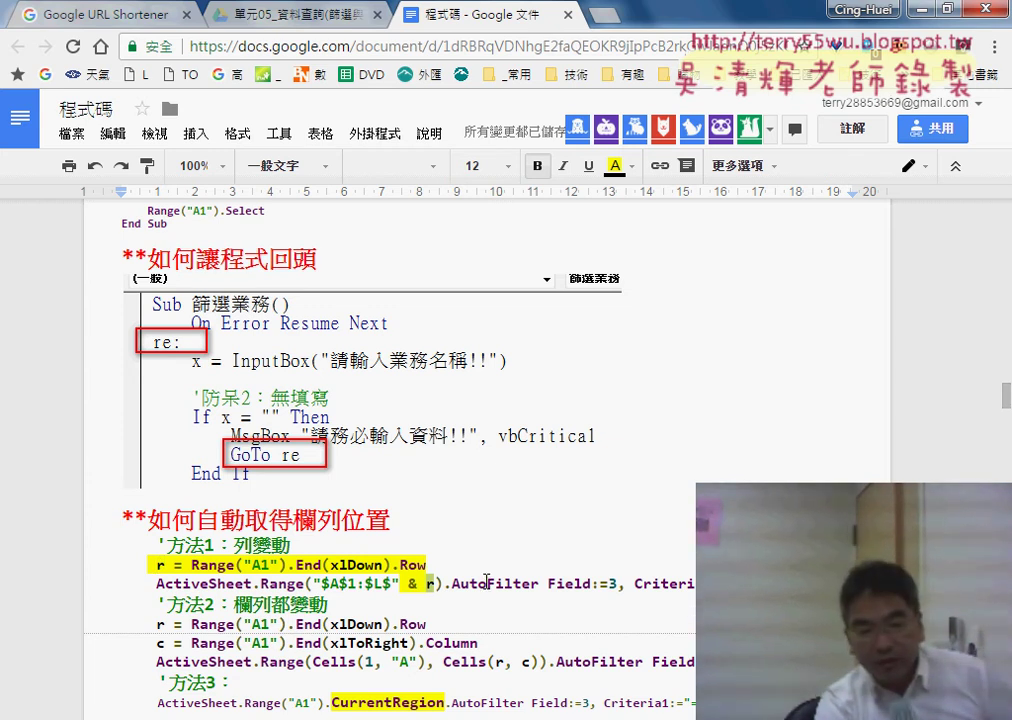
# Step: Highlight the 方法1 comment and the 方法2 欄列都變動 comment, r = Range line and Cells range
pyautogui.scroll(-2, 325, 467)
pyautogui.moveTo(290, 446); pyautogui.dragTo(150, 447)
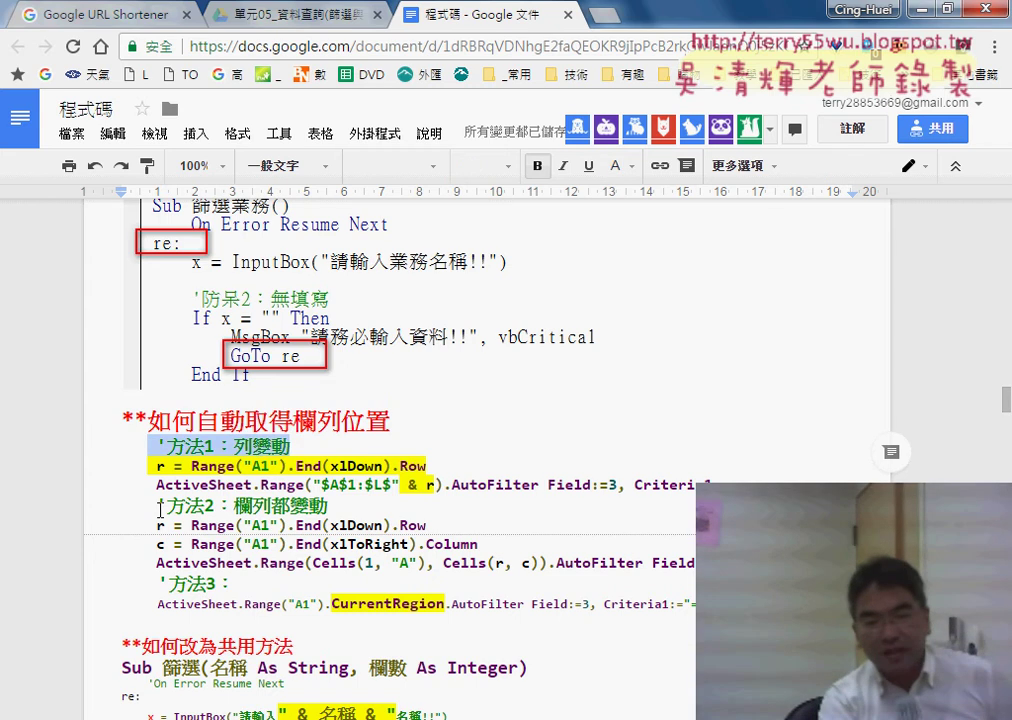
pyautogui.moveTo(234, 509); pyautogui.dragTo(330, 509)
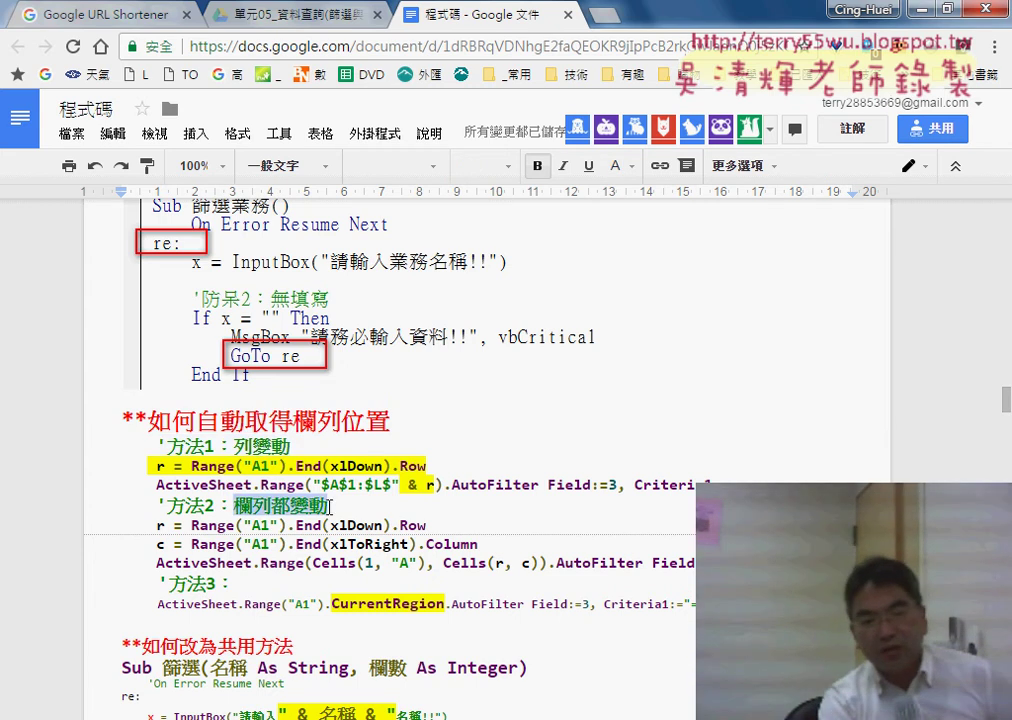
pyautogui.click(165, 527)
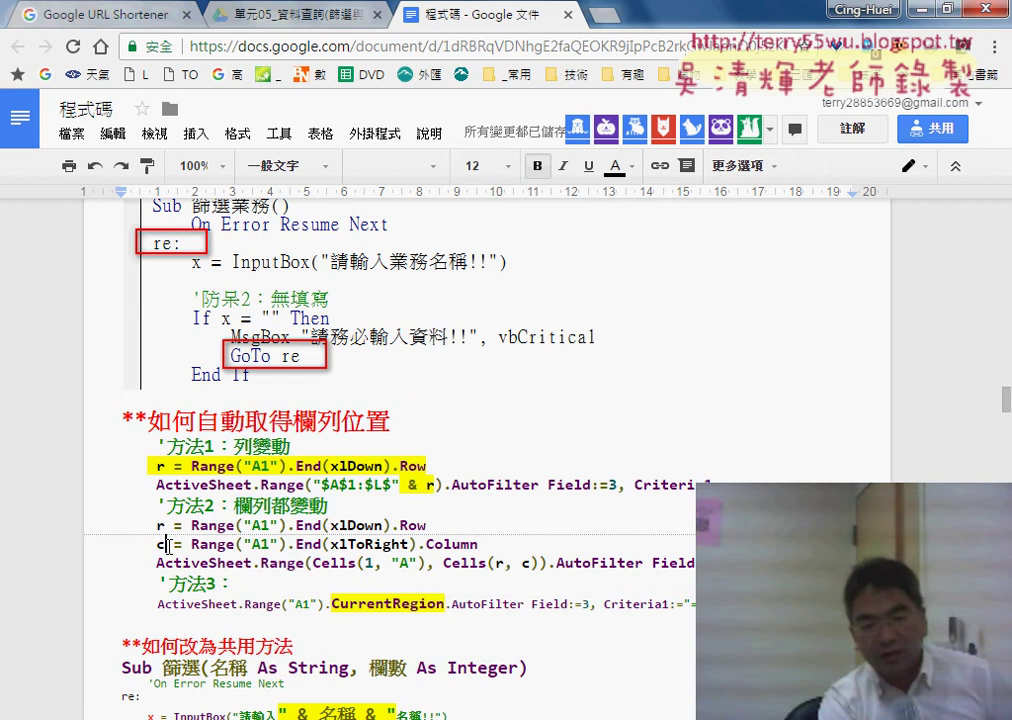
pyautogui.click(292, 563)
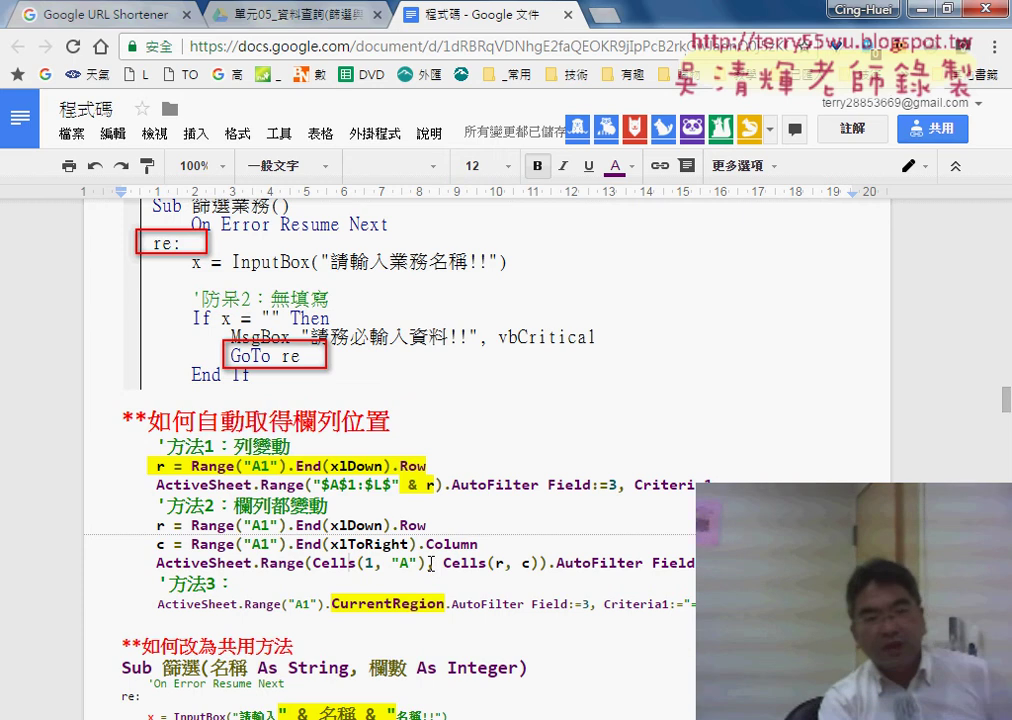
pyautogui.scroll(1, 430, 565)
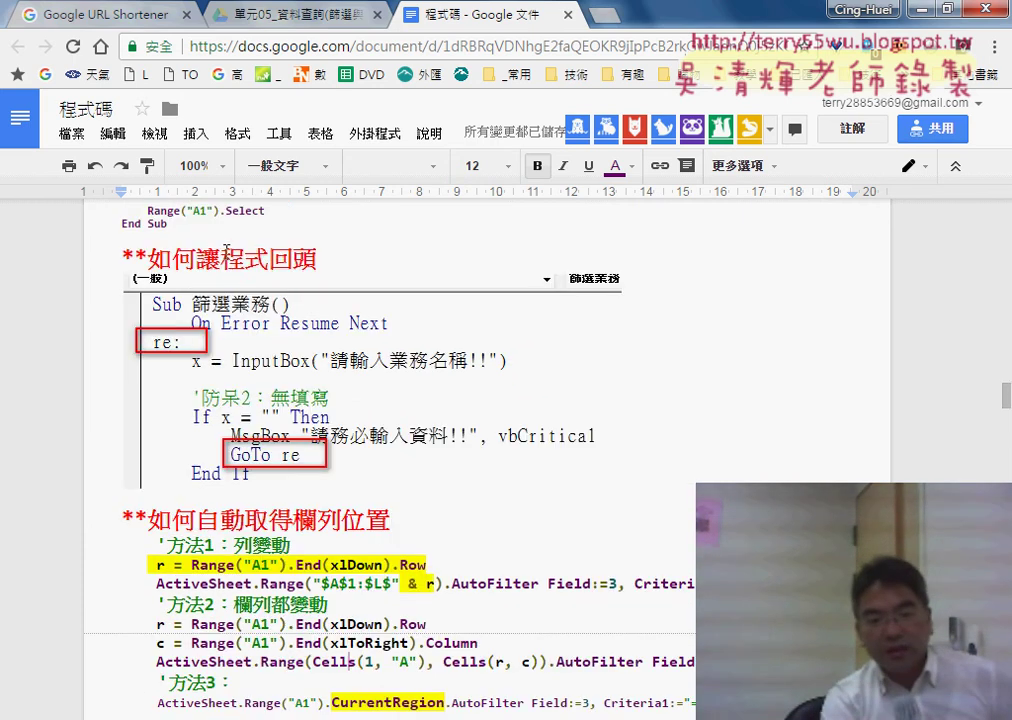
pyautogui.scroll(-3, 210, 330)
pyautogui.scroll(-1, 204, 350)
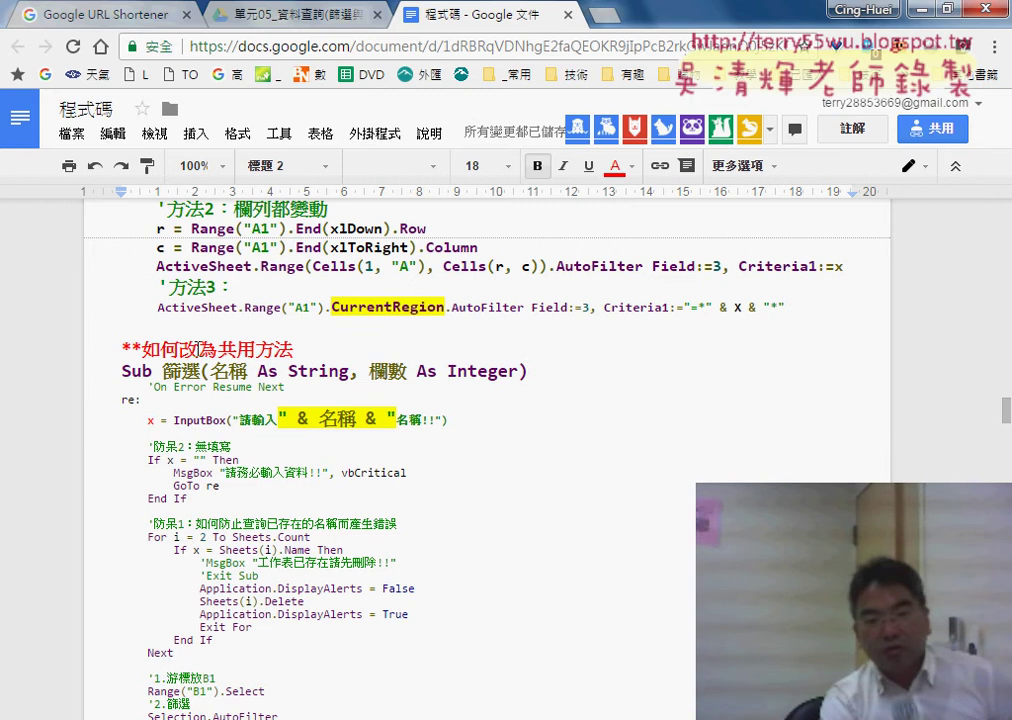
pyautogui.scroll(-3, 176, 383)
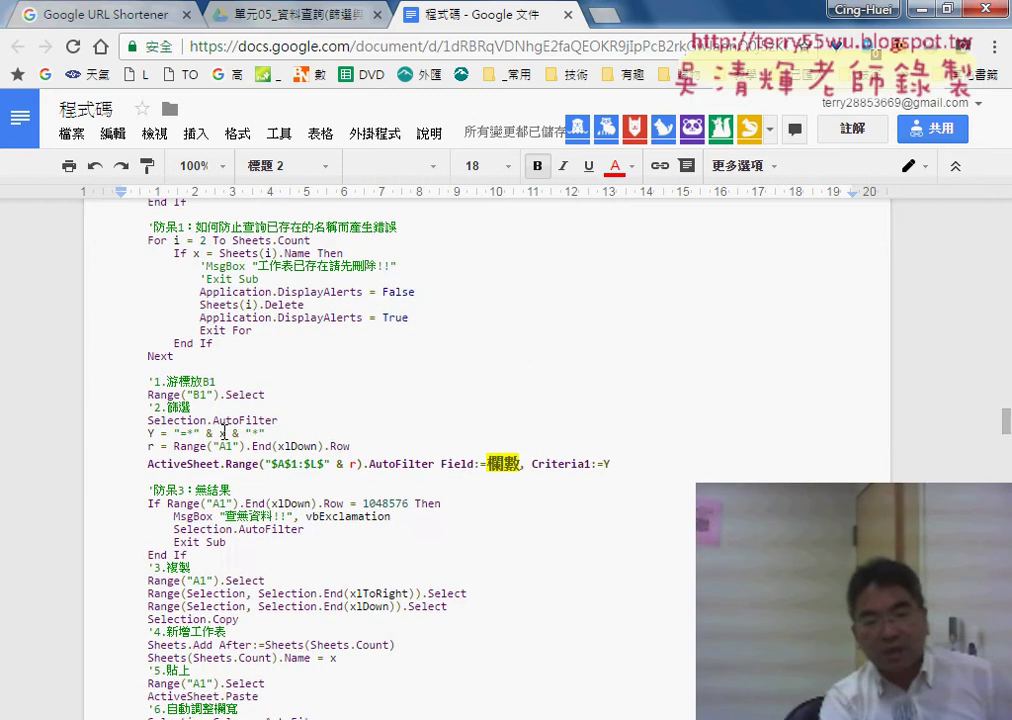
pyautogui.scroll(-4, 220, 440)
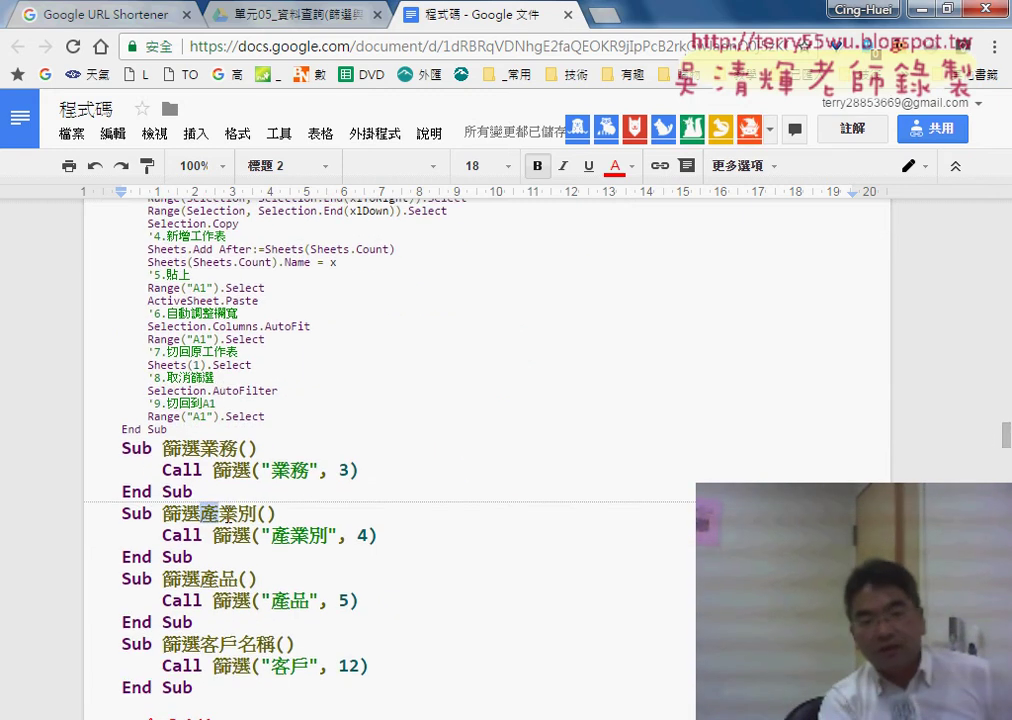
pyautogui.moveTo(200, 513); pyautogui.dragTo(257, 513)
pyautogui.moveTo(201, 579); pyautogui.dragTo(246, 579)
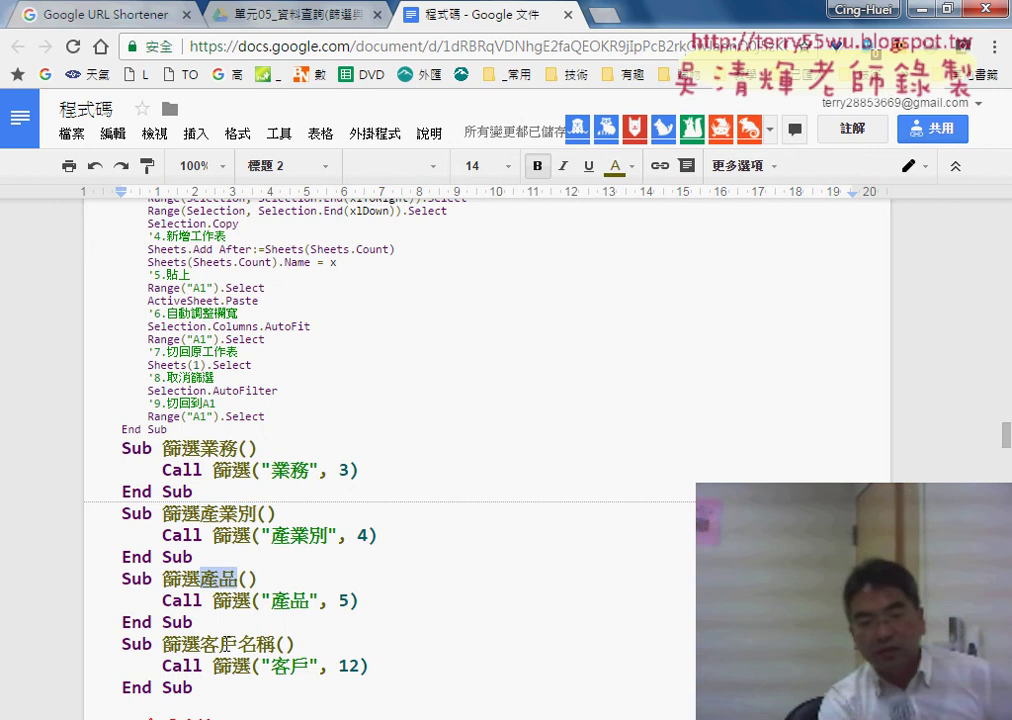
pyautogui.moveTo(201, 644); pyautogui.dragTo(276, 645)
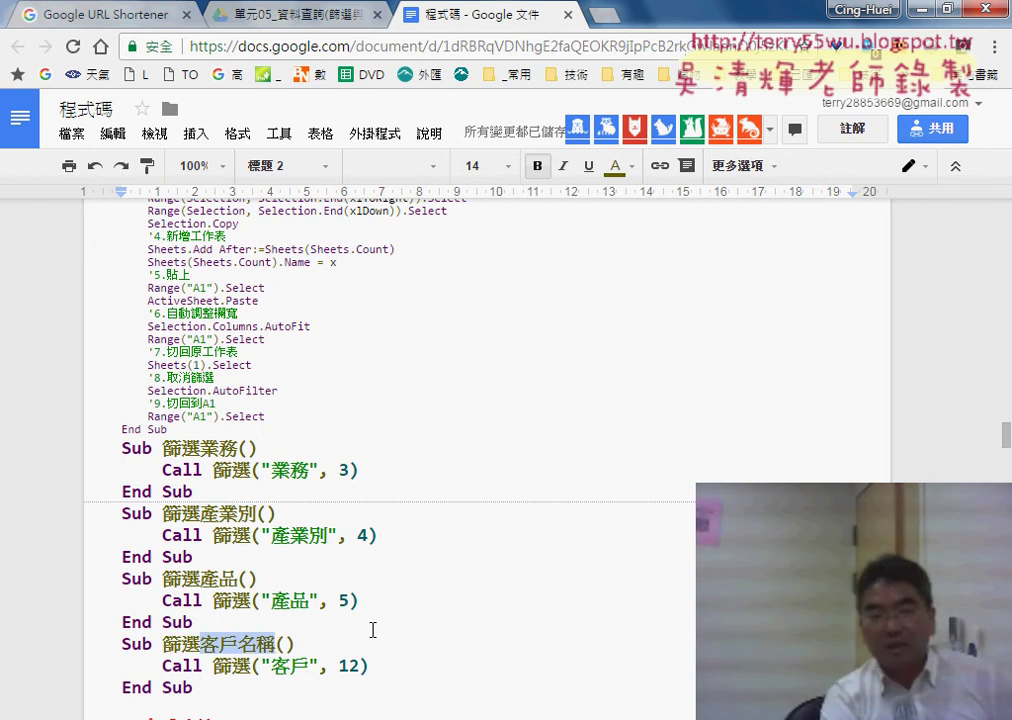
pyautogui.scroll(2, 372, 629)
pyautogui.scroll(2, 372, 629)
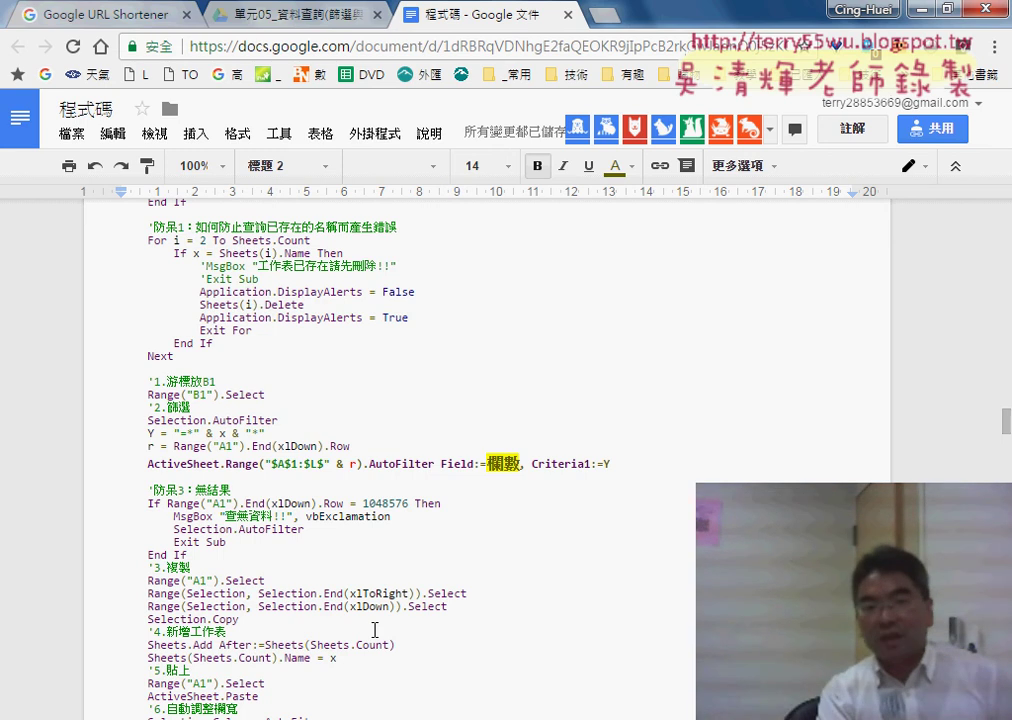
pyautogui.scroll(3, 375, 630)
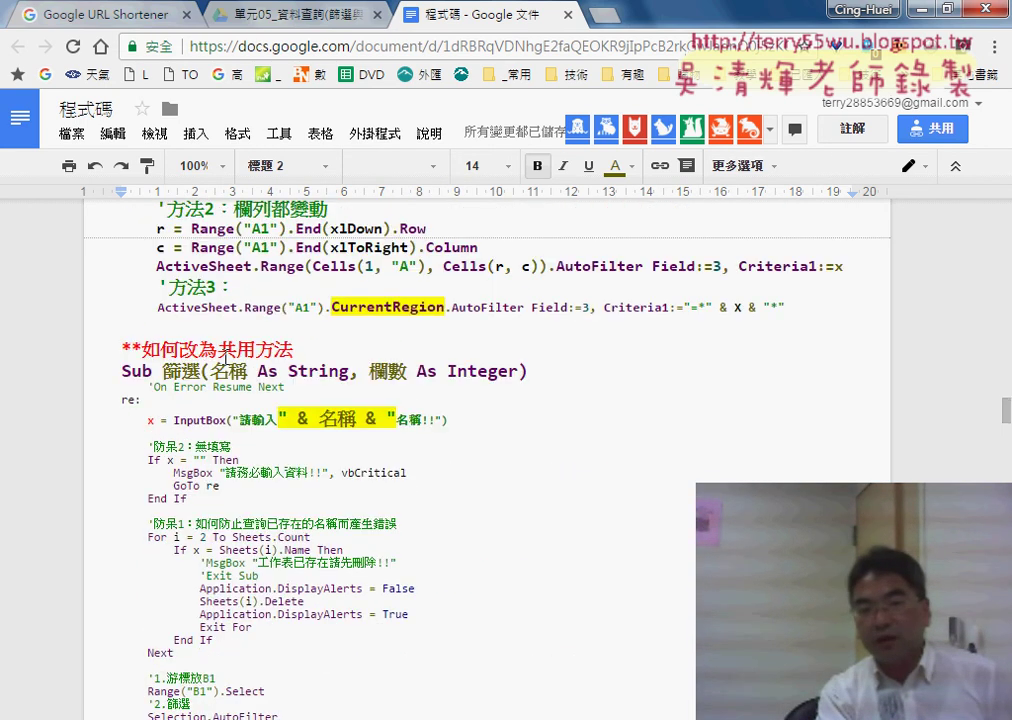
pyautogui.moveTo(226, 351); pyautogui.dragTo(259, 352)
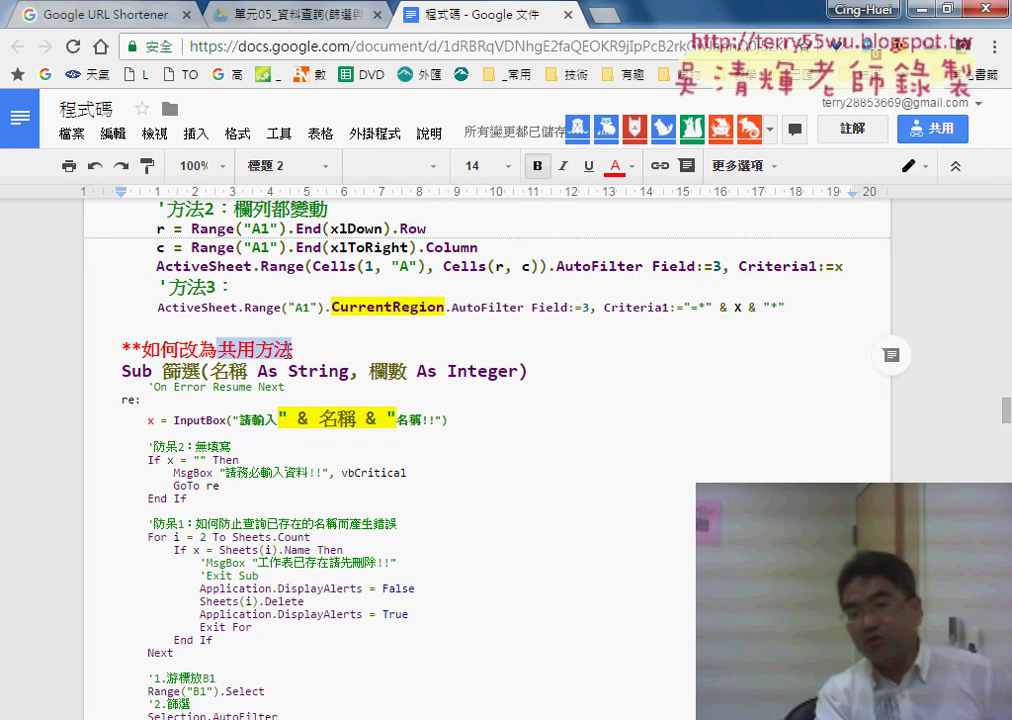